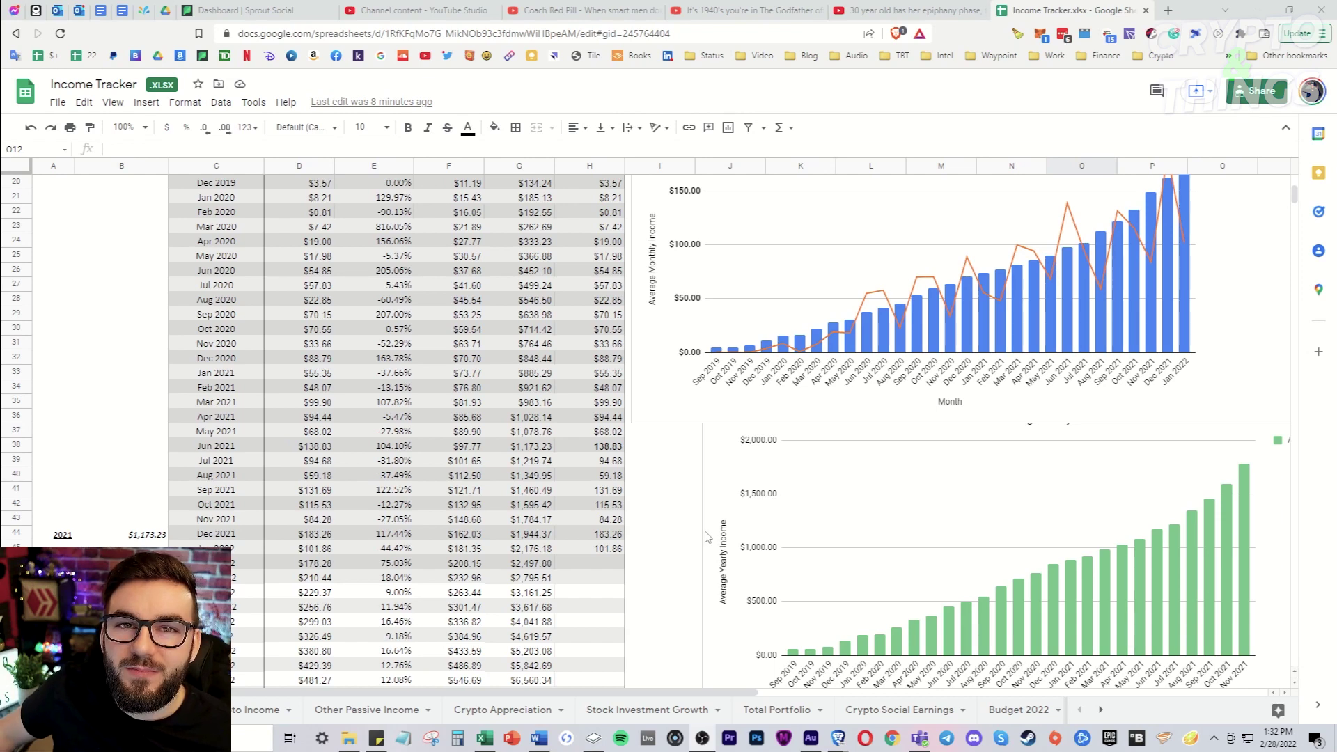
Step: Review the dividend sheet's Average Monthly Fiat Income chart and the dividend totals at its head
{"action": "scroll", "coordinate": [895, 500], "scroll_direction": "up", "scroll_amount": 3}
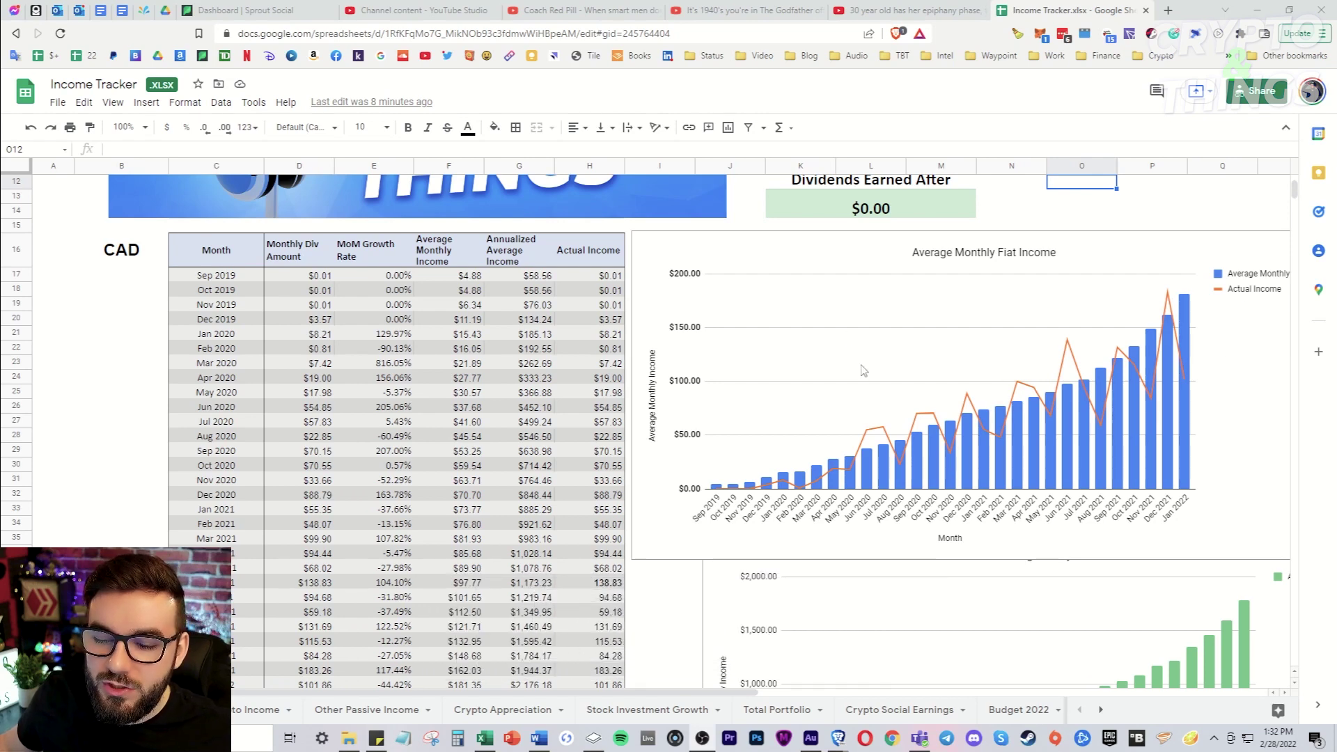
{"action": "scroll", "coordinate": [865, 373], "scroll_direction": "up", "scroll_amount": 2}
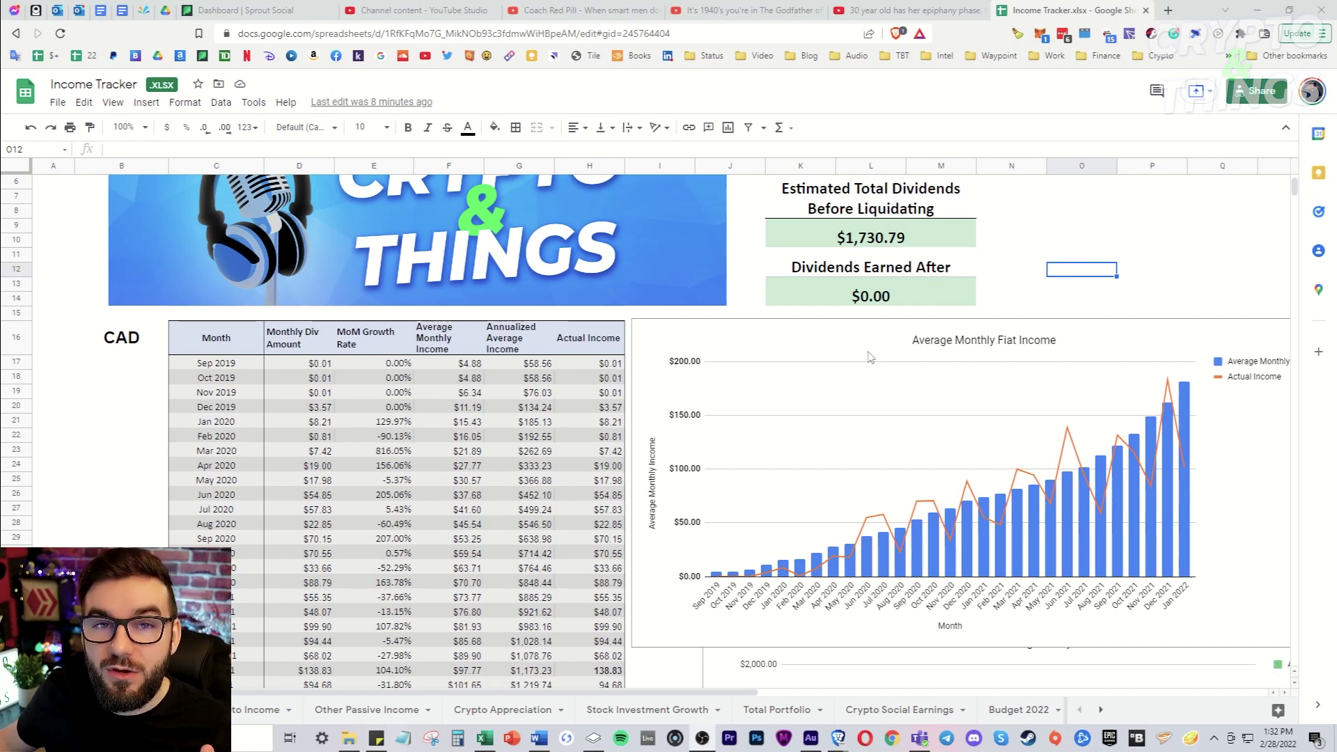
{"action": "scroll", "coordinate": [836, 341], "scroll_direction": "up", "scroll_amount": 2}
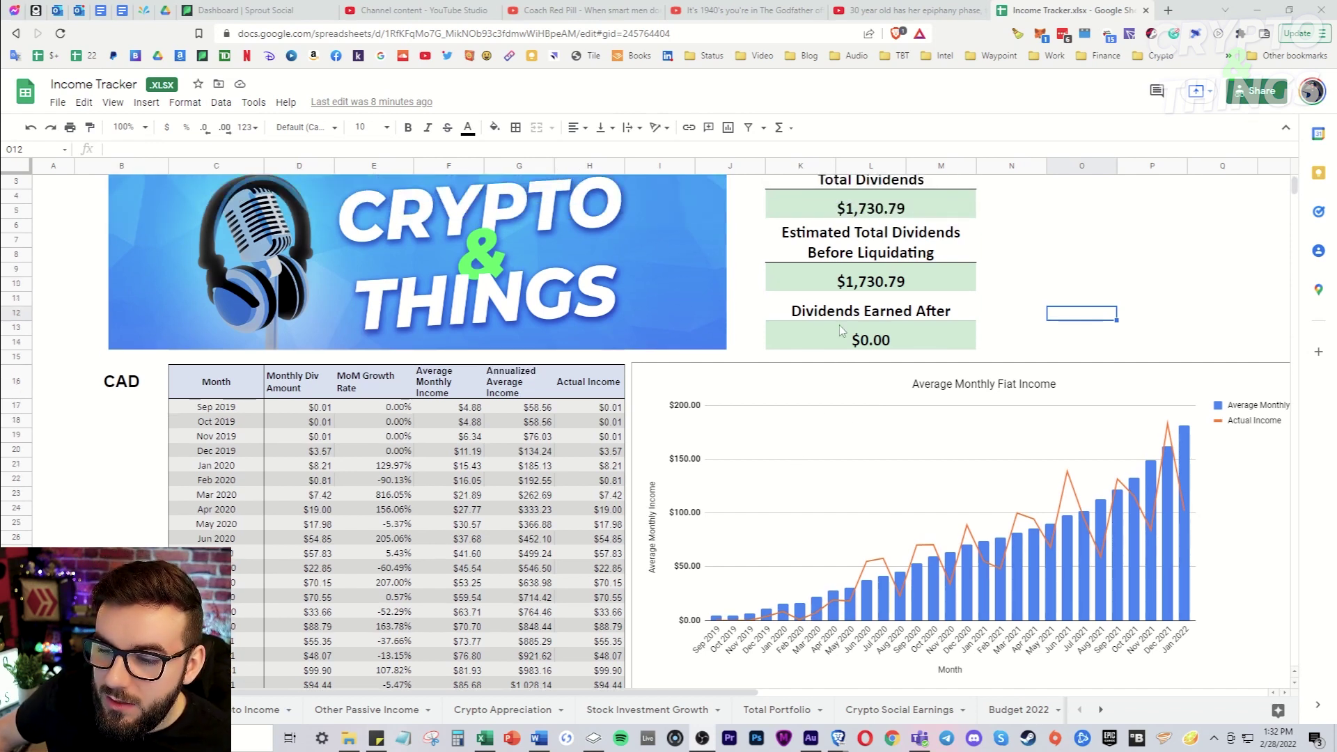
{"action": "scroll", "coordinate": [847, 296], "scroll_direction": "up", "scroll_amount": 1}
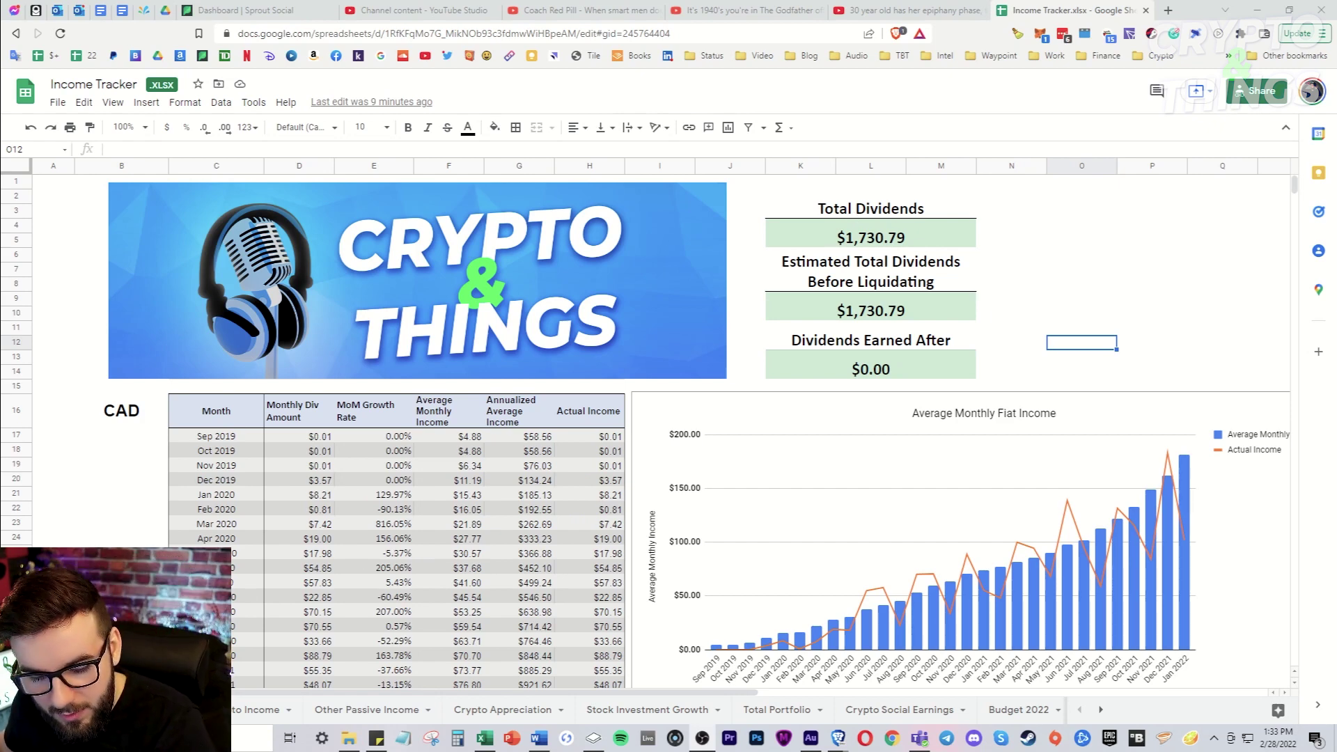
Step: Open the Crypto Income sheet and examine its monthly income table and Average Monthly Crypto Income chart
{"action": "left_click", "coordinate": [265, 708]}
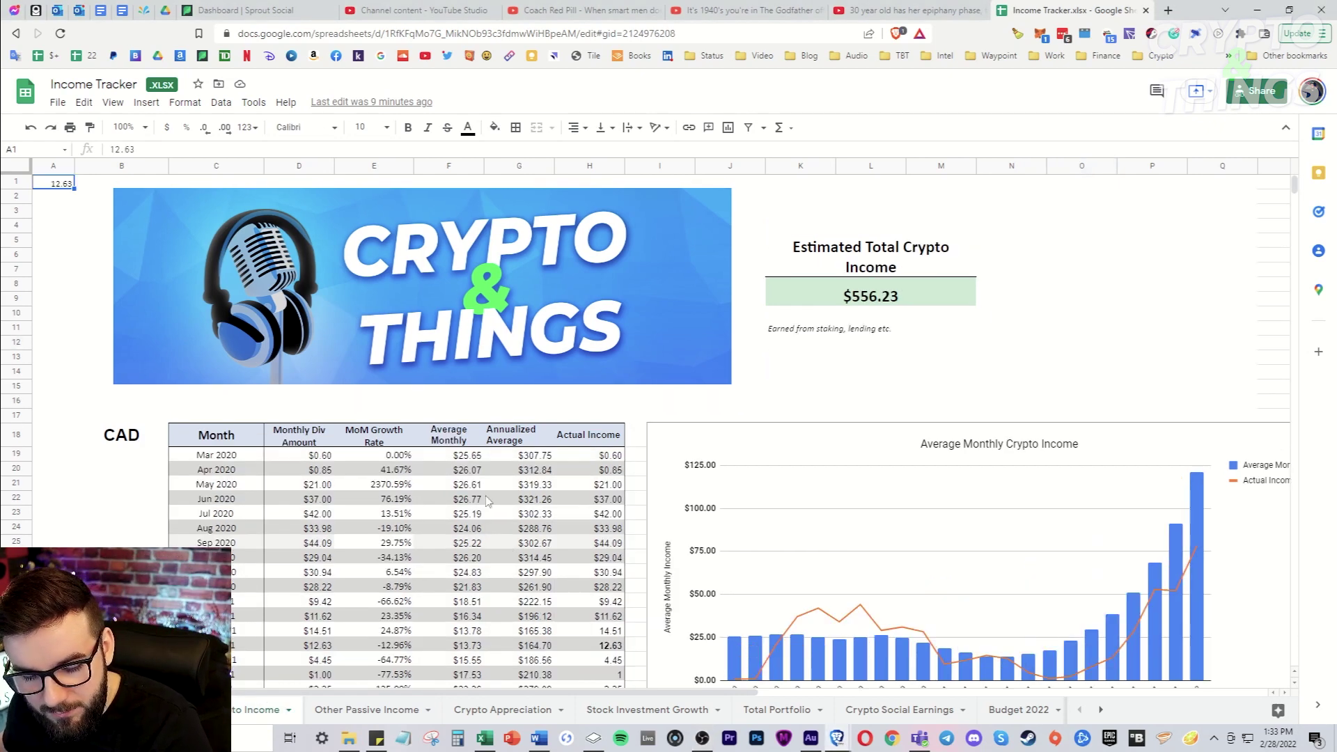
{"action": "scroll", "coordinate": [337, 500], "scroll_direction": "down", "scroll_amount": 3}
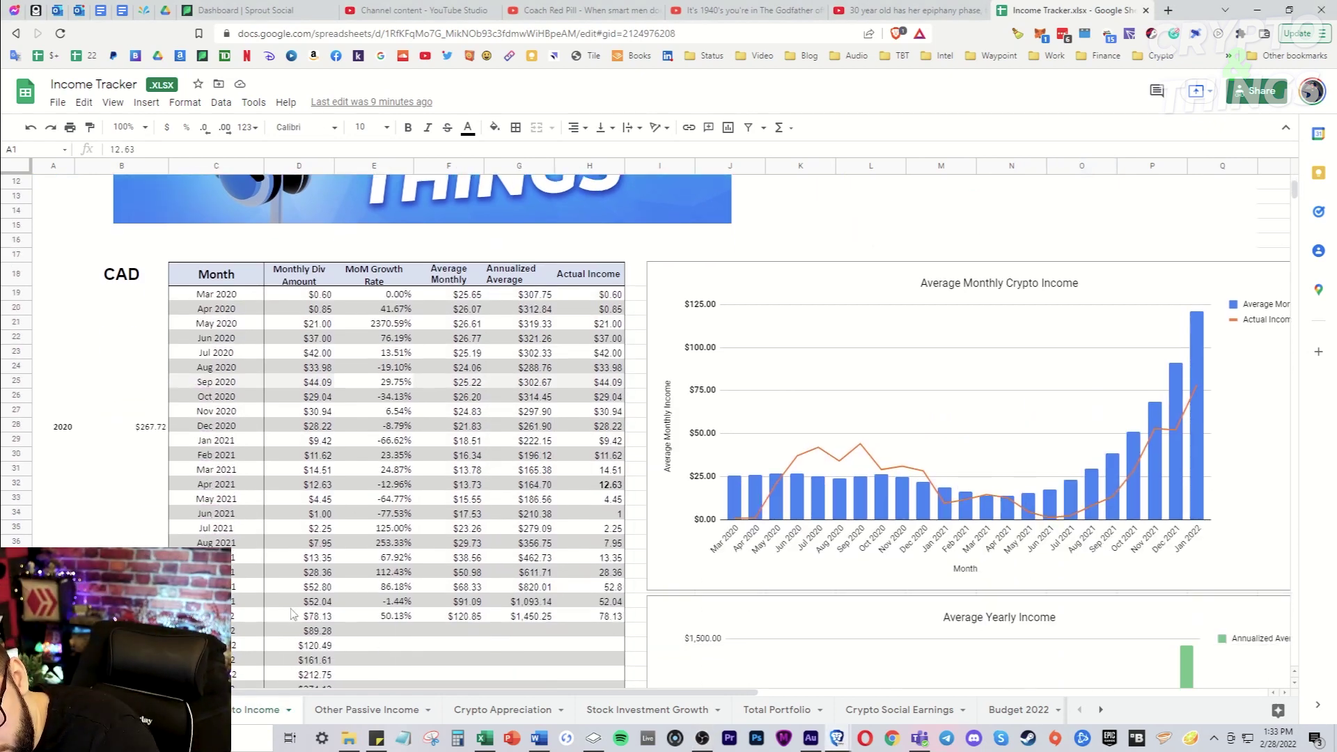
{"action": "scroll", "coordinate": [403, 559], "scroll_direction": "down", "scroll_amount": 1}
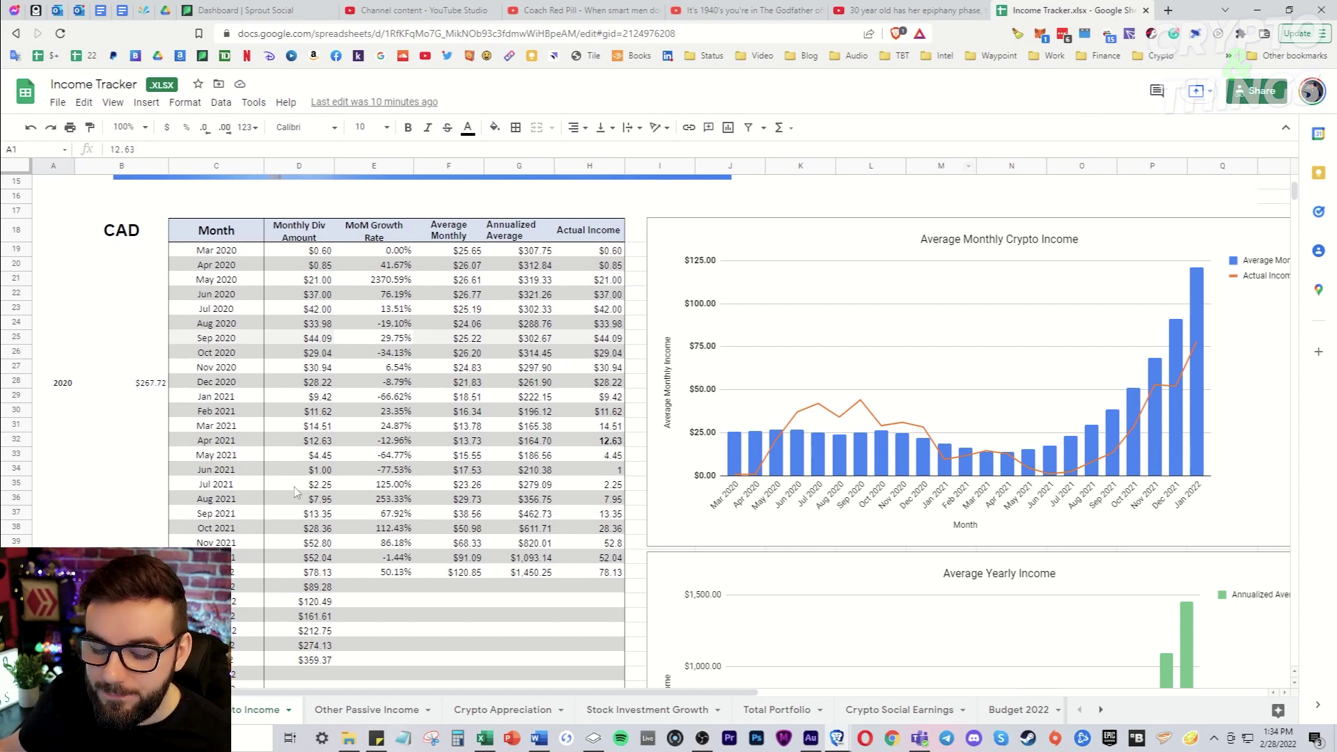
Step: Open the Other Passive Income sheet and examine its monthly royalty table and chart
{"action": "left_click", "coordinate": [361, 711]}
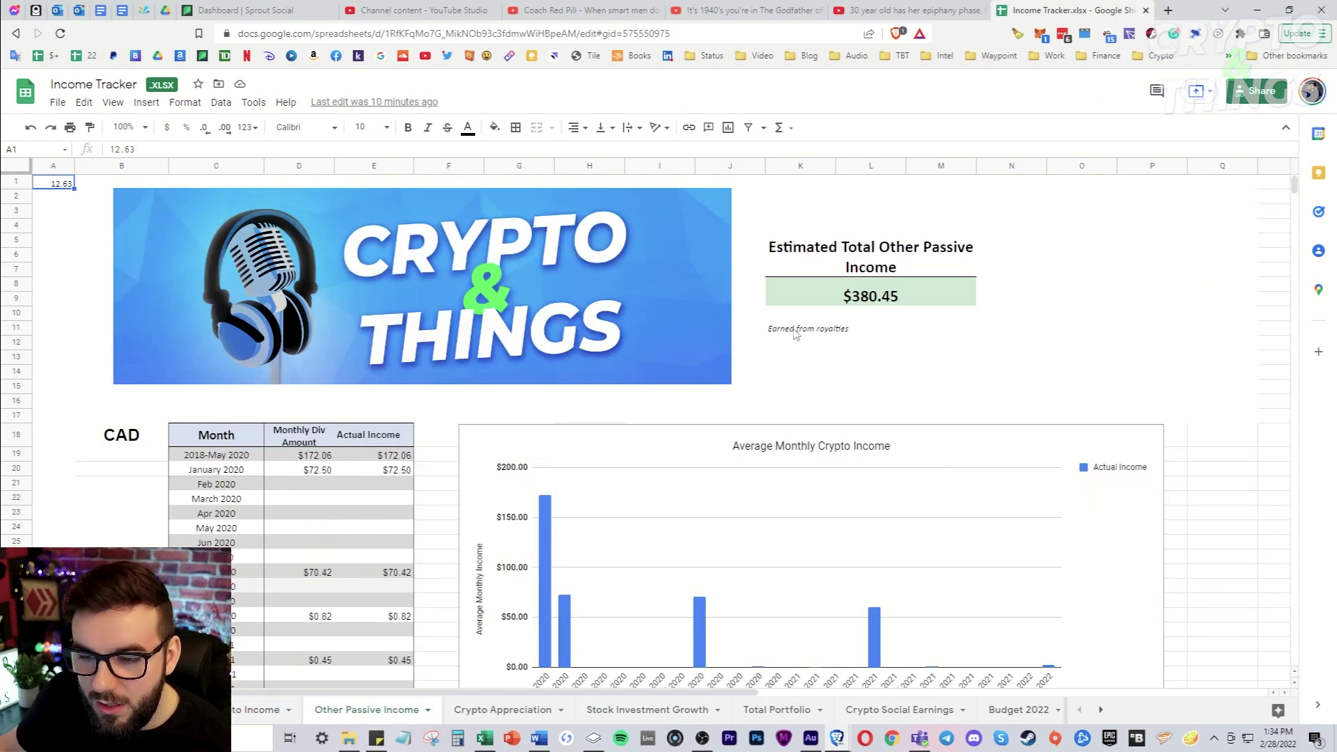
{"action": "scroll", "coordinate": [808, 307], "scroll_direction": "down", "scroll_amount": 5}
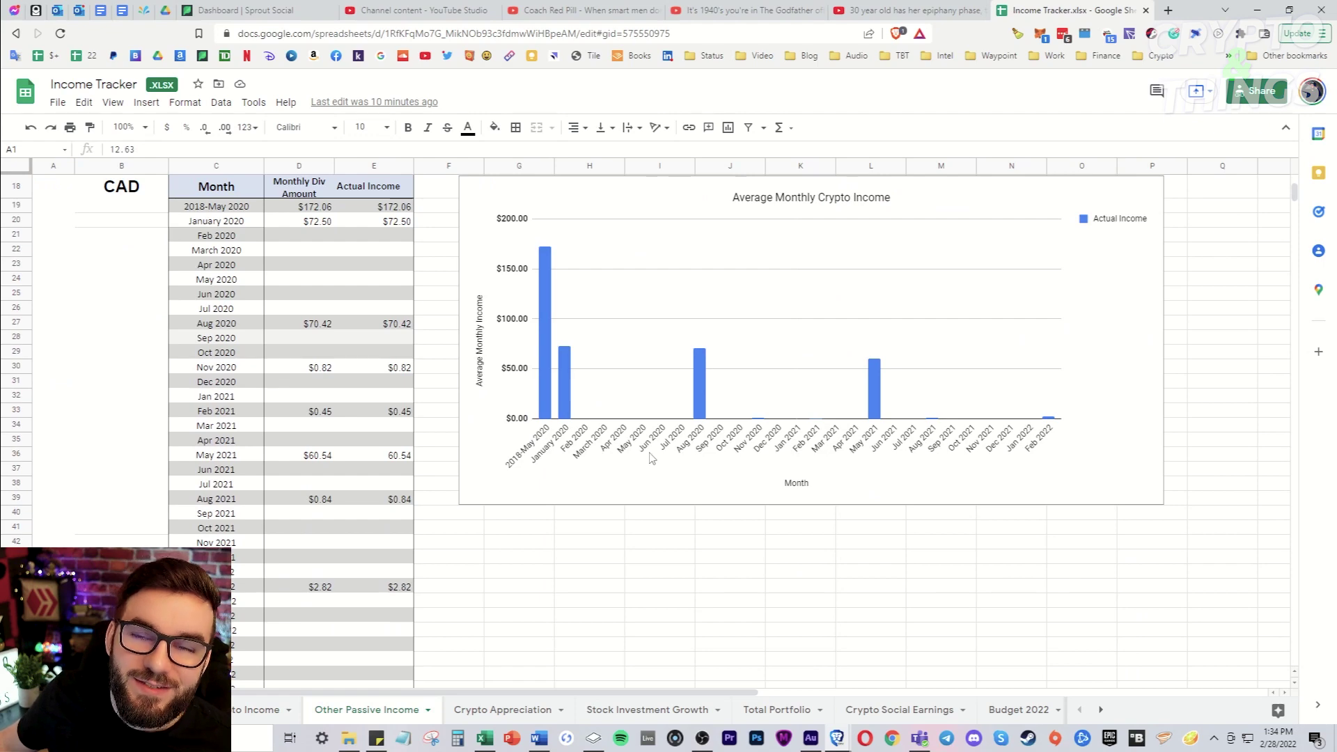
{"action": "scroll", "coordinate": [866, 444], "scroll_direction": "up", "scroll_amount": 2}
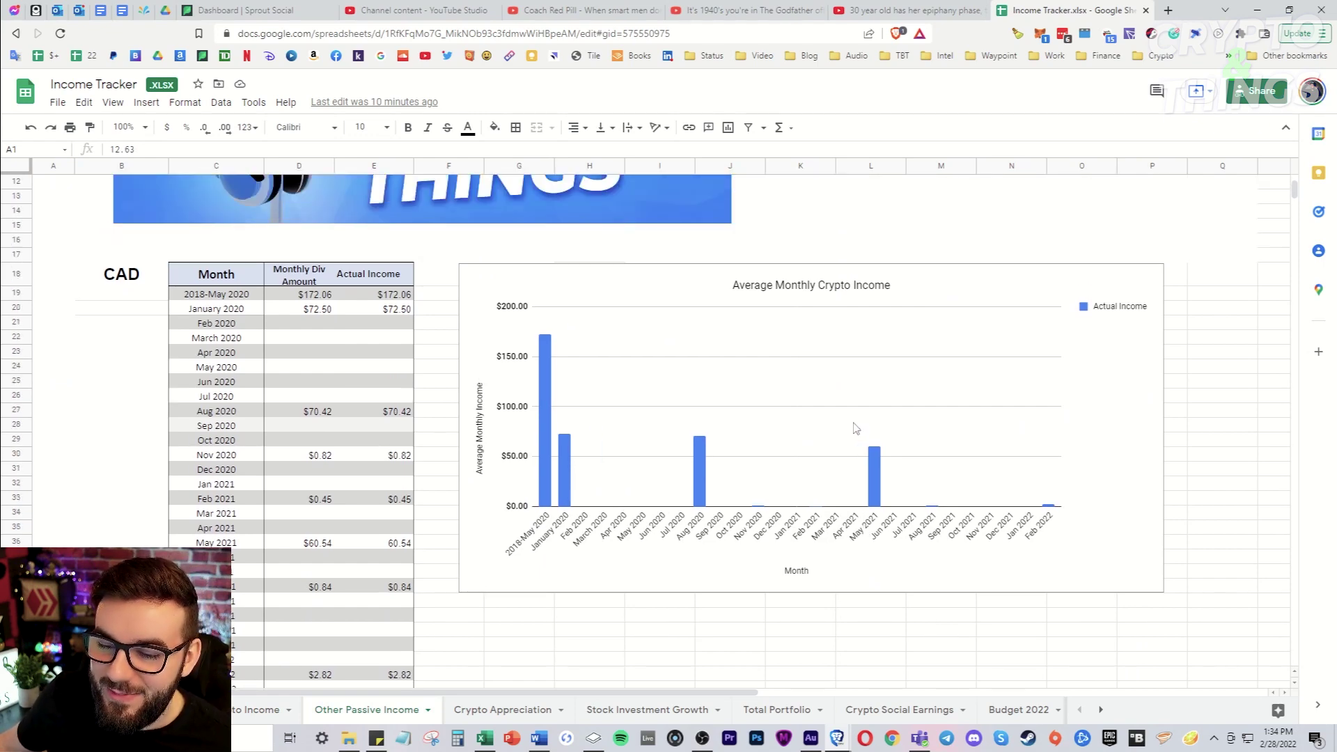
{"action": "scroll", "coordinate": [566, 428], "scroll_direction": "up", "scroll_amount": 1}
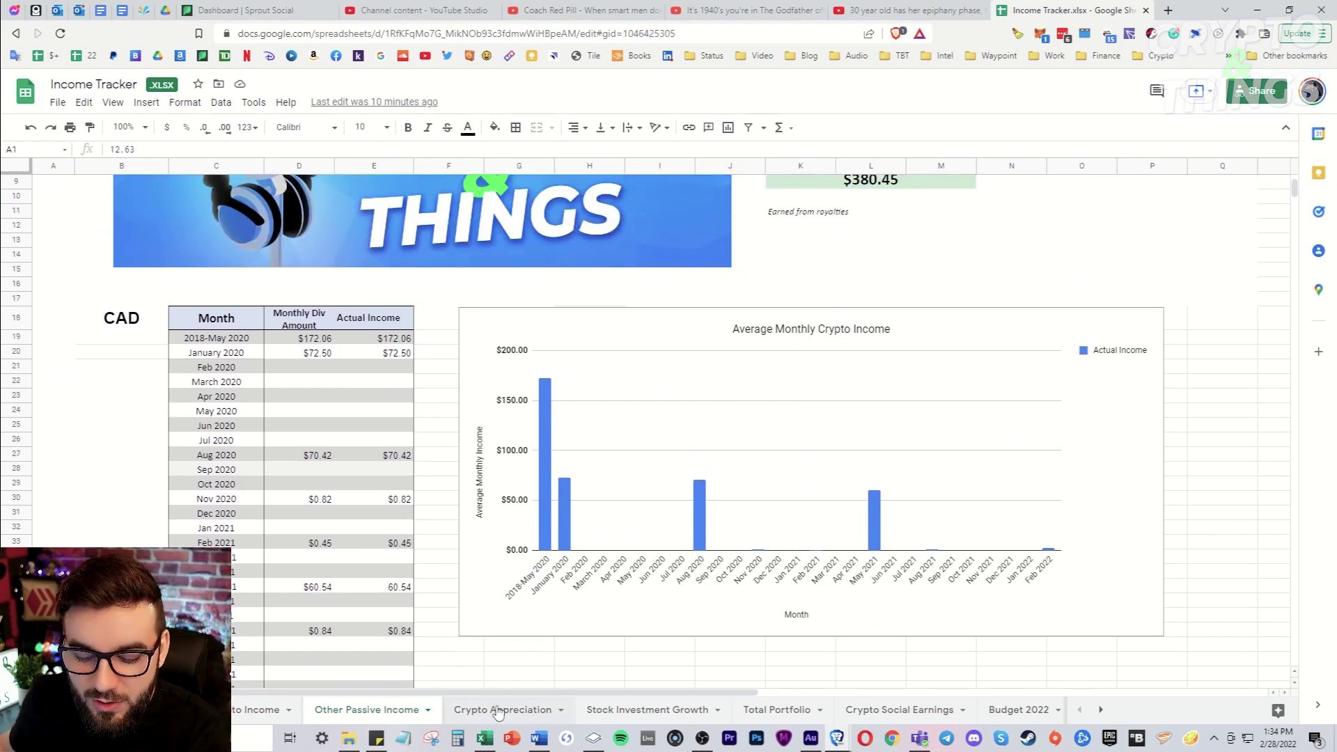
Step: Review the crypto value table and chart in Crypto Appreciation, and the stock value table and chart in Stock Investment Growth
{"action": "left_click", "coordinate": [498, 710]}
{"action": "scroll", "coordinate": [598, 432], "scroll_direction": "down", "scroll_amount": 2}
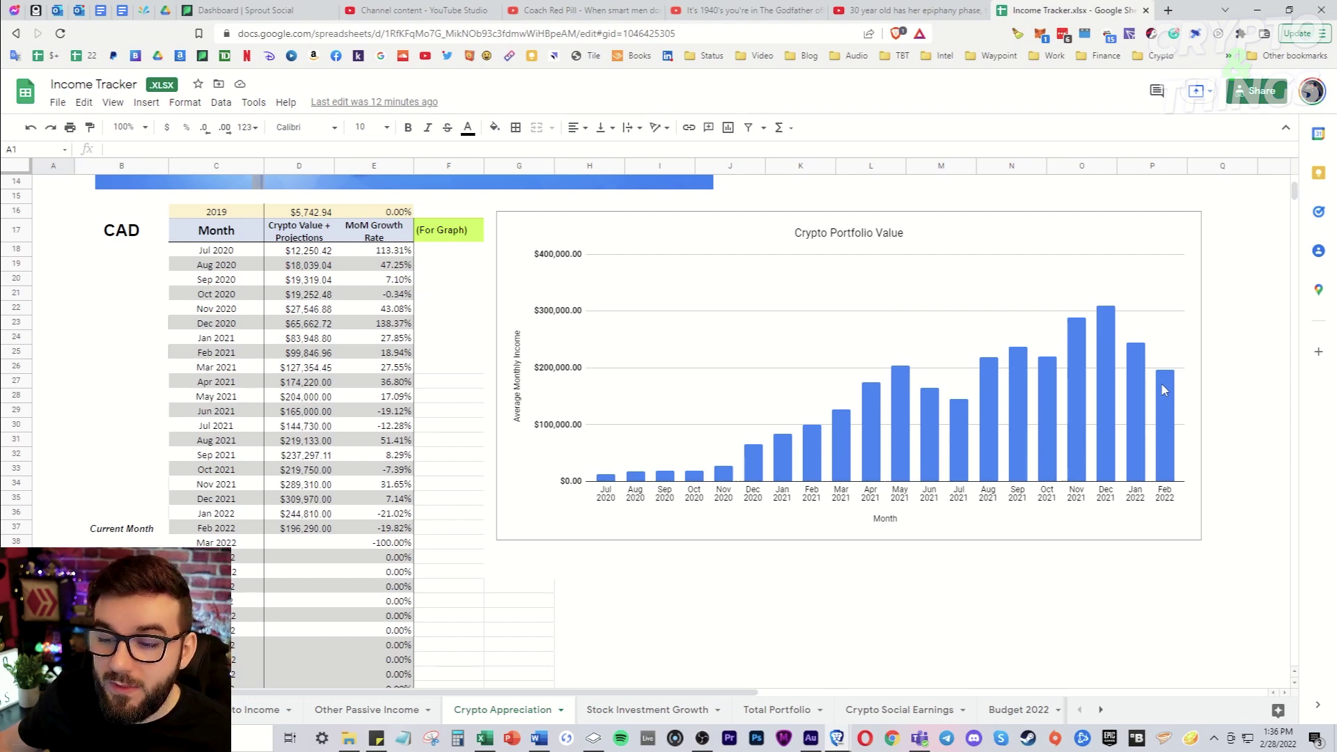
{"action": "left_click", "coordinate": [633, 718]}
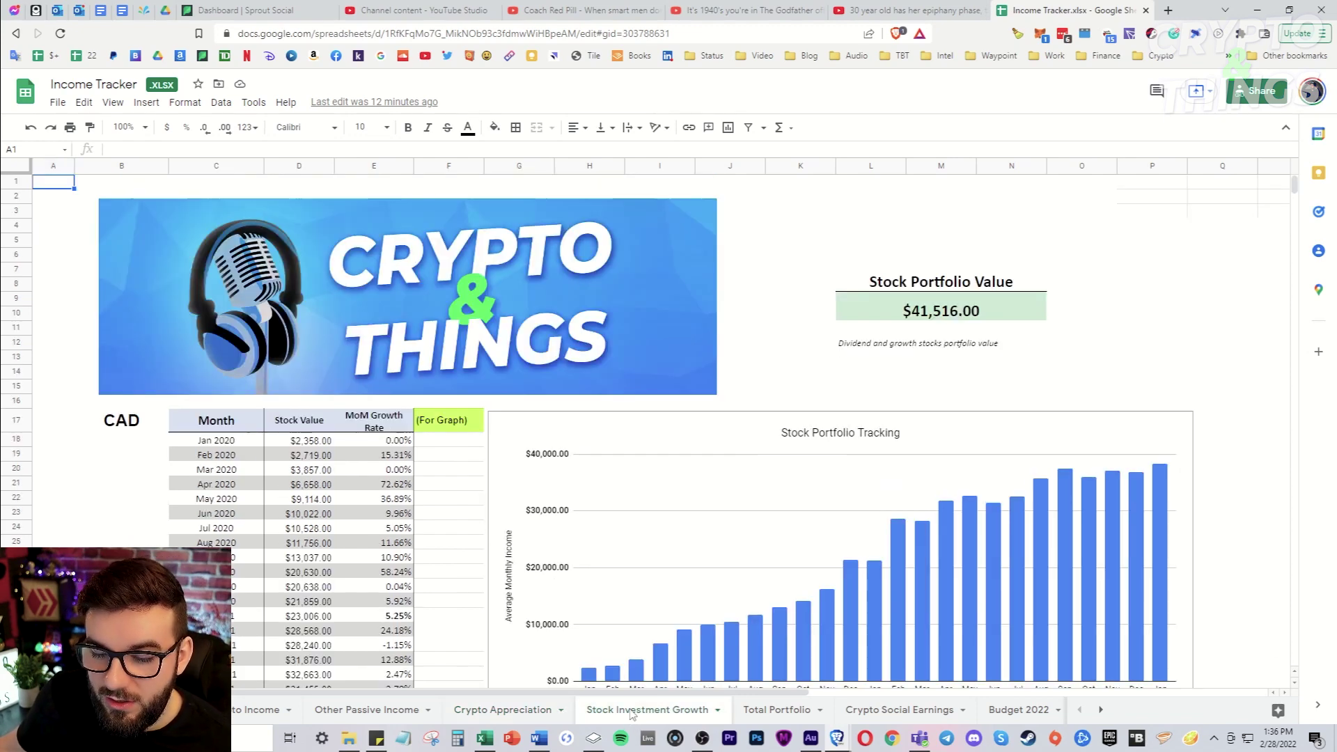
{"action": "scroll", "coordinate": [681, 452], "scroll_direction": "down", "scroll_amount": 3}
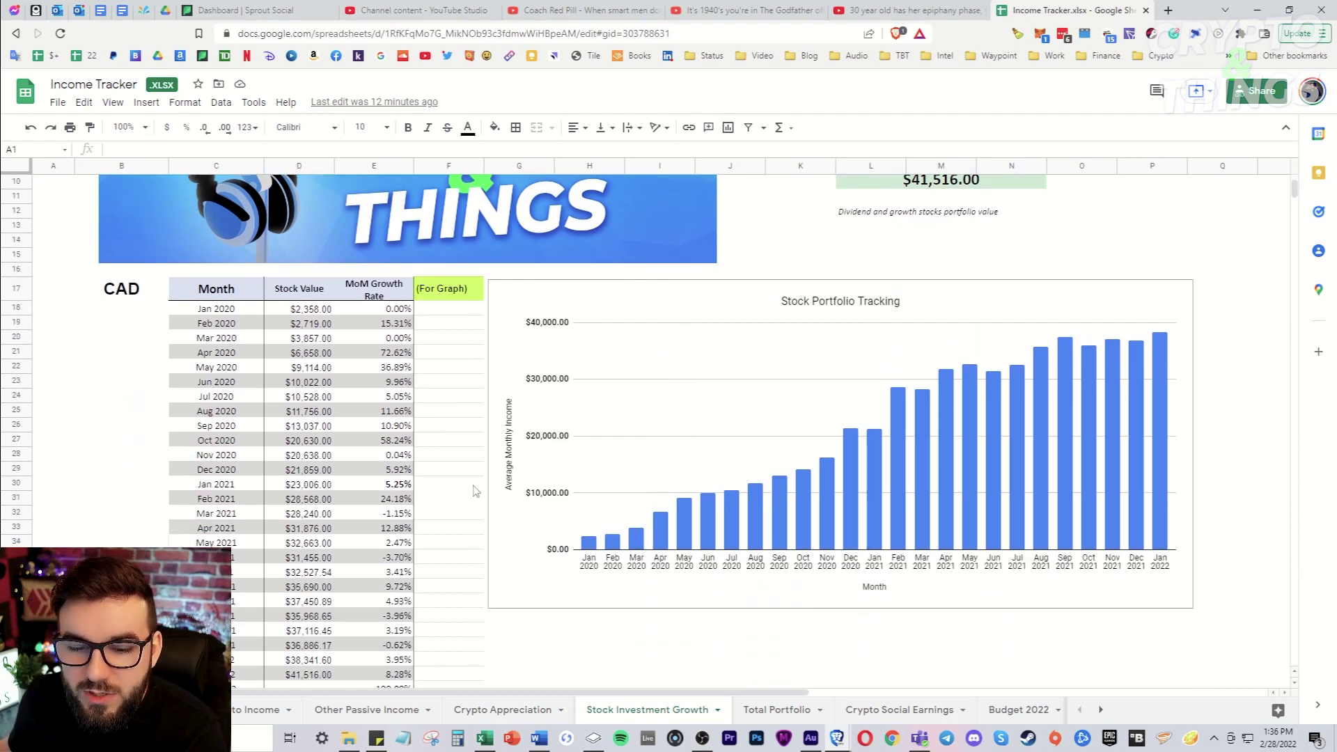
{"action": "scroll", "coordinate": [707, 454], "scroll_direction": "up", "scroll_amount": 2}
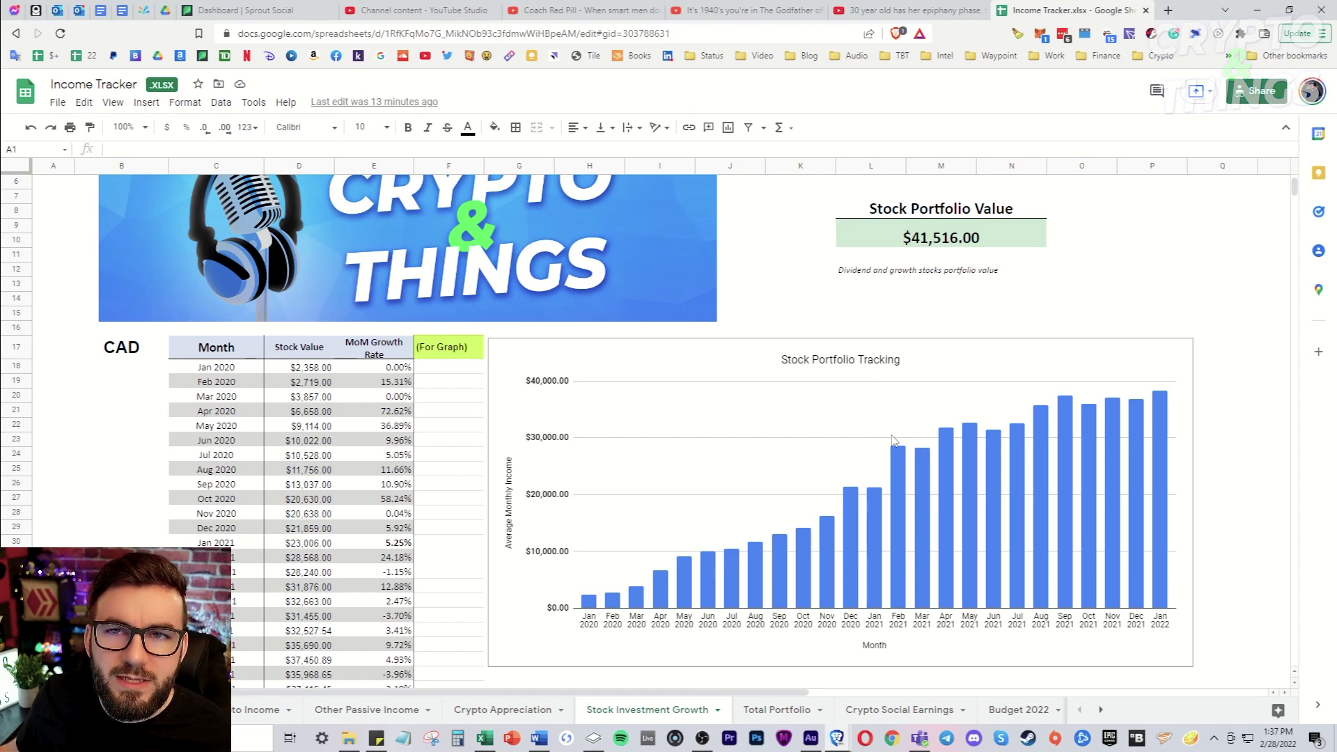
Step: Open the Total Portfolio sheet and examine its total value, monthly value table and Crypto Portfolio Value chart
{"action": "left_click", "coordinate": [771, 711]}
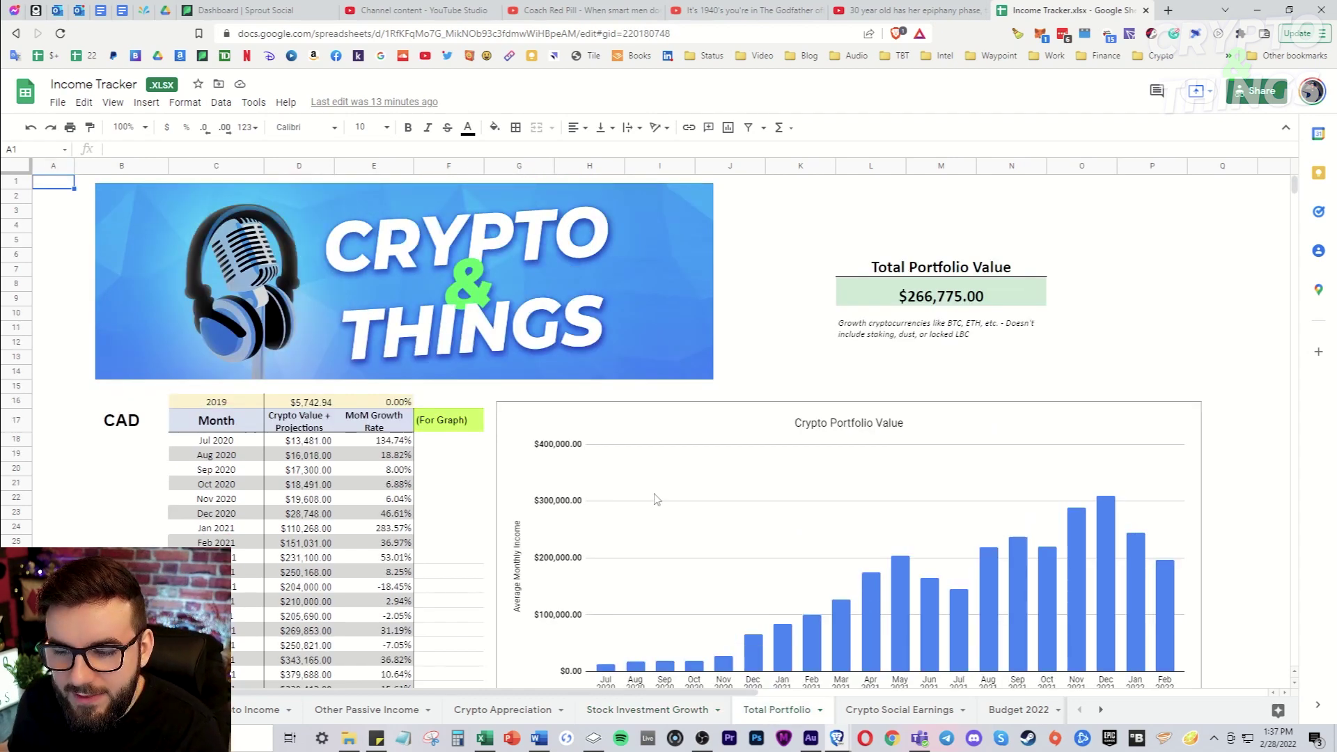
{"action": "scroll", "coordinate": [722, 402], "scroll_direction": "down", "scroll_amount": 1}
{"action": "scroll", "coordinate": [912, 312], "scroll_direction": "up", "scroll_amount": 1}
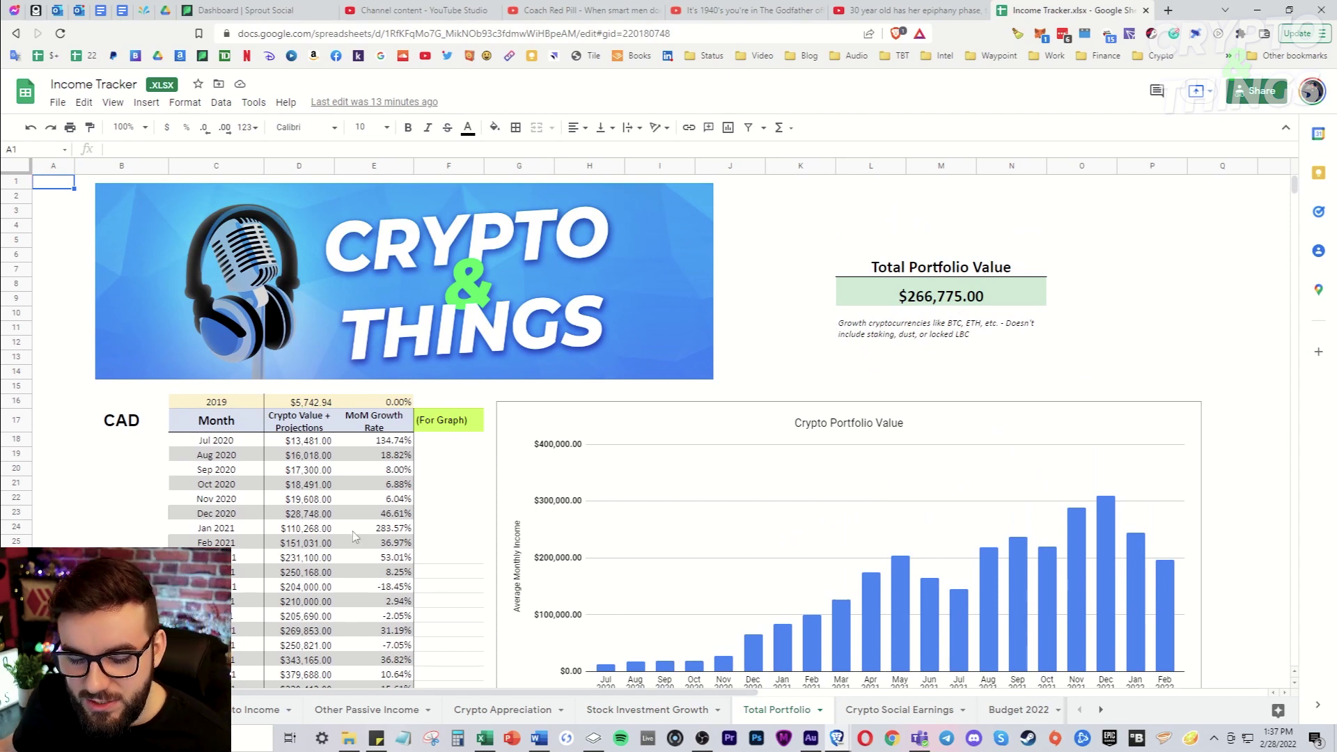
{"action": "scroll", "coordinate": [352, 544], "scroll_direction": "down", "scroll_amount": 3}
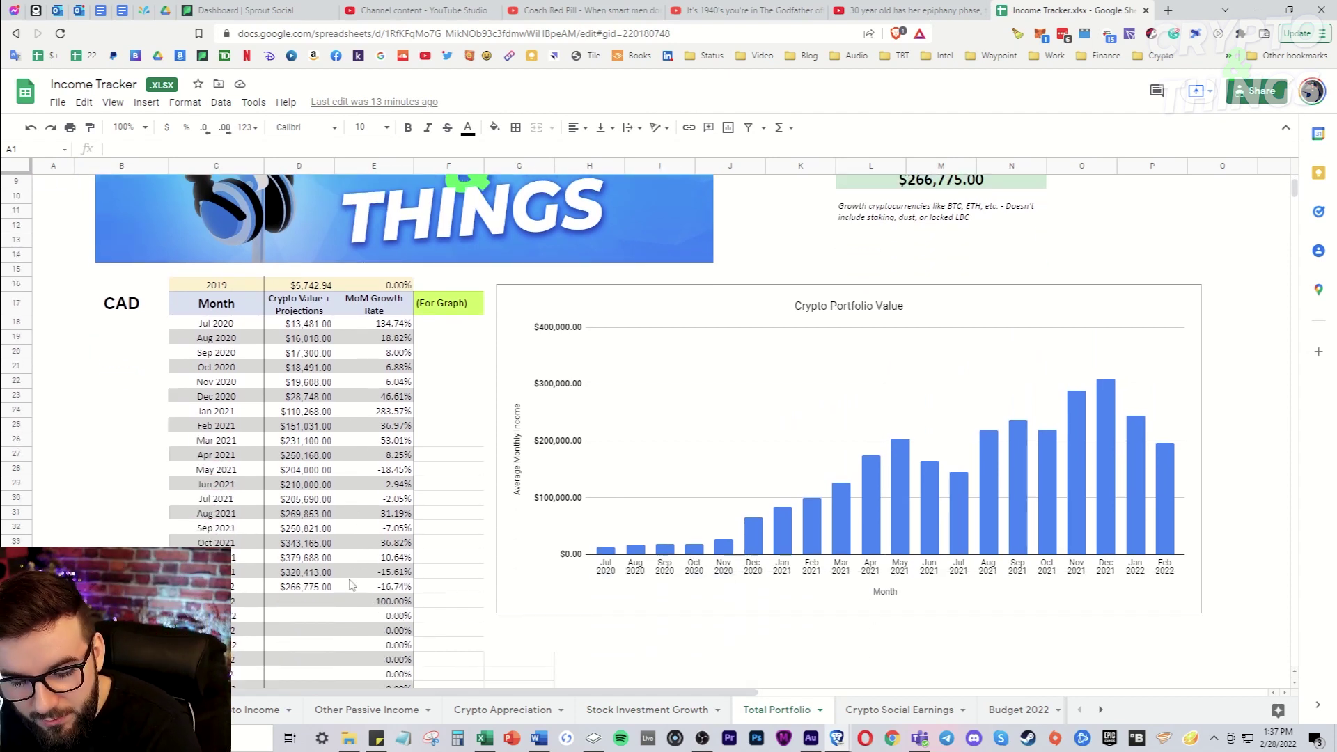
{"action": "scroll", "coordinate": [732, 417], "scroll_direction": "up", "scroll_amount": 2}
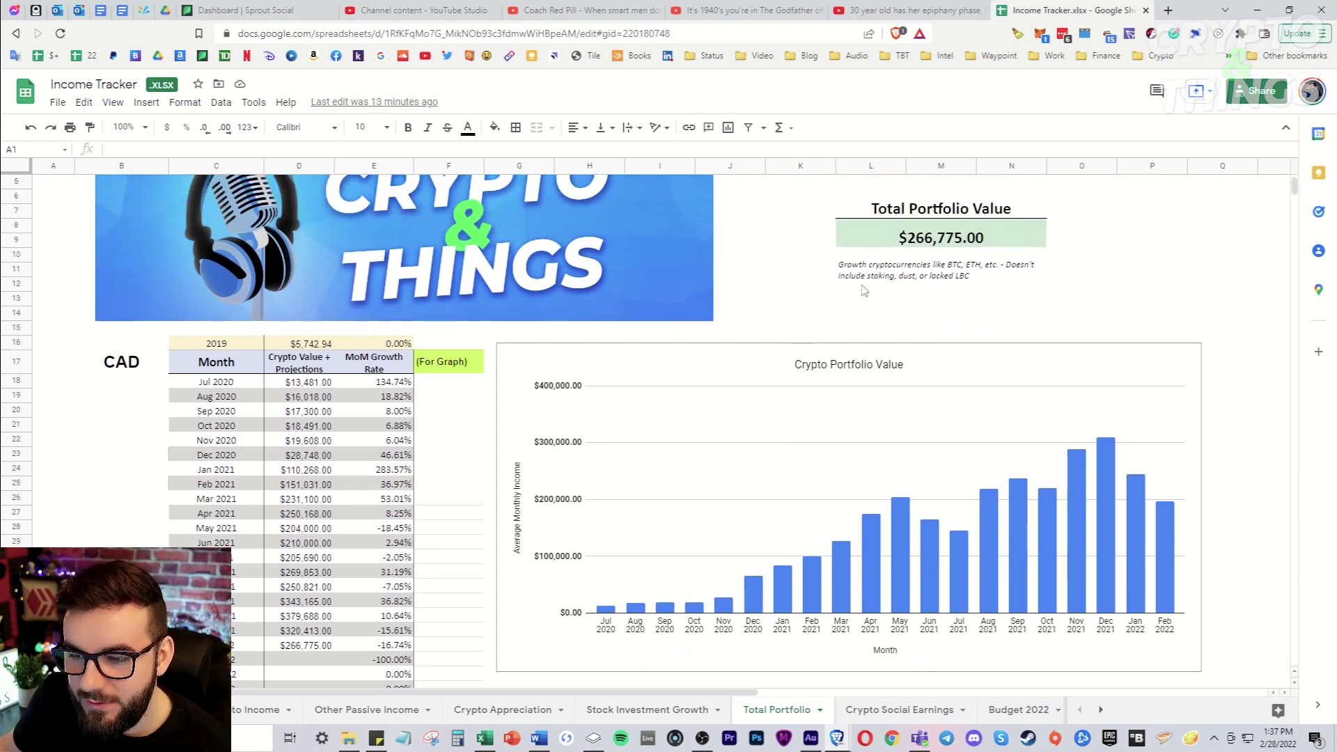
{"action": "scroll", "coordinate": [849, 301], "scroll_direction": "up", "scroll_amount": 1}
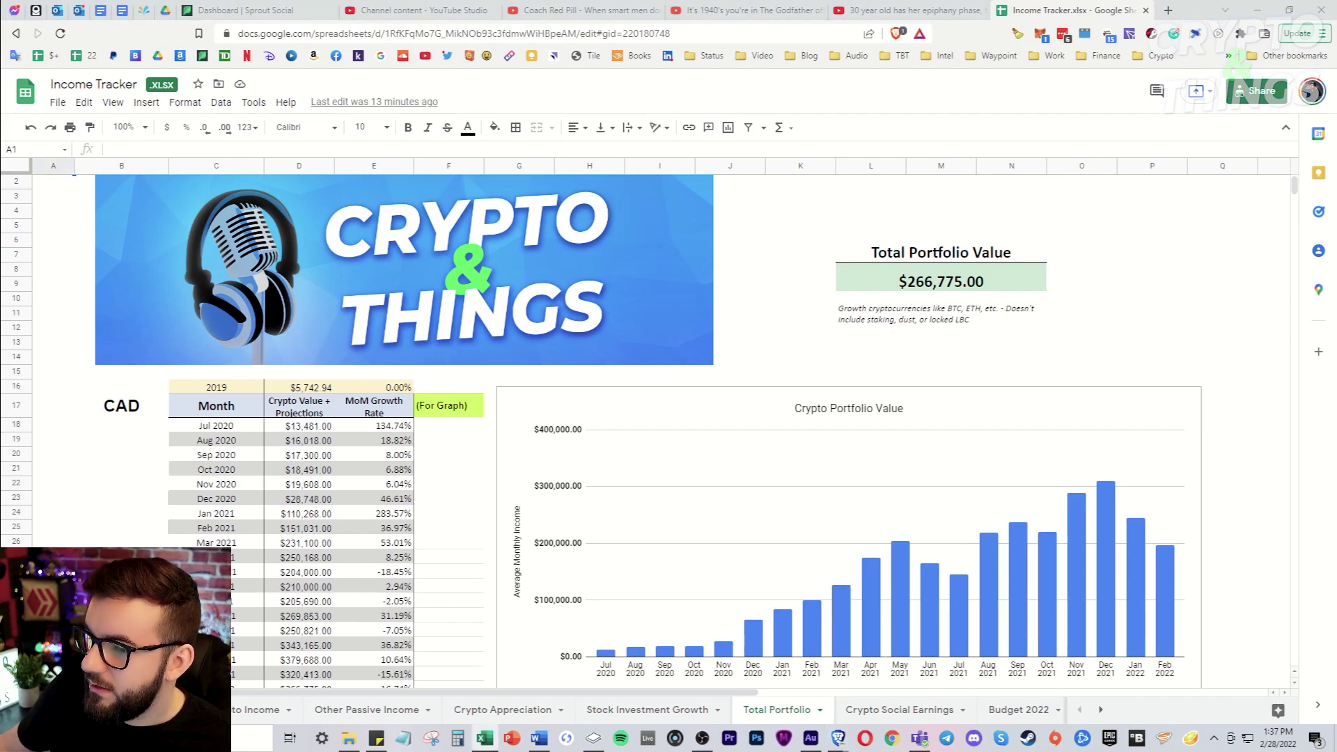
Step: Switch to the Investing Database & Portfolio workbook in Excel and view its wealth breakdown and stock holdings sheet
{"action": "key", "text": "alt+Tab"}
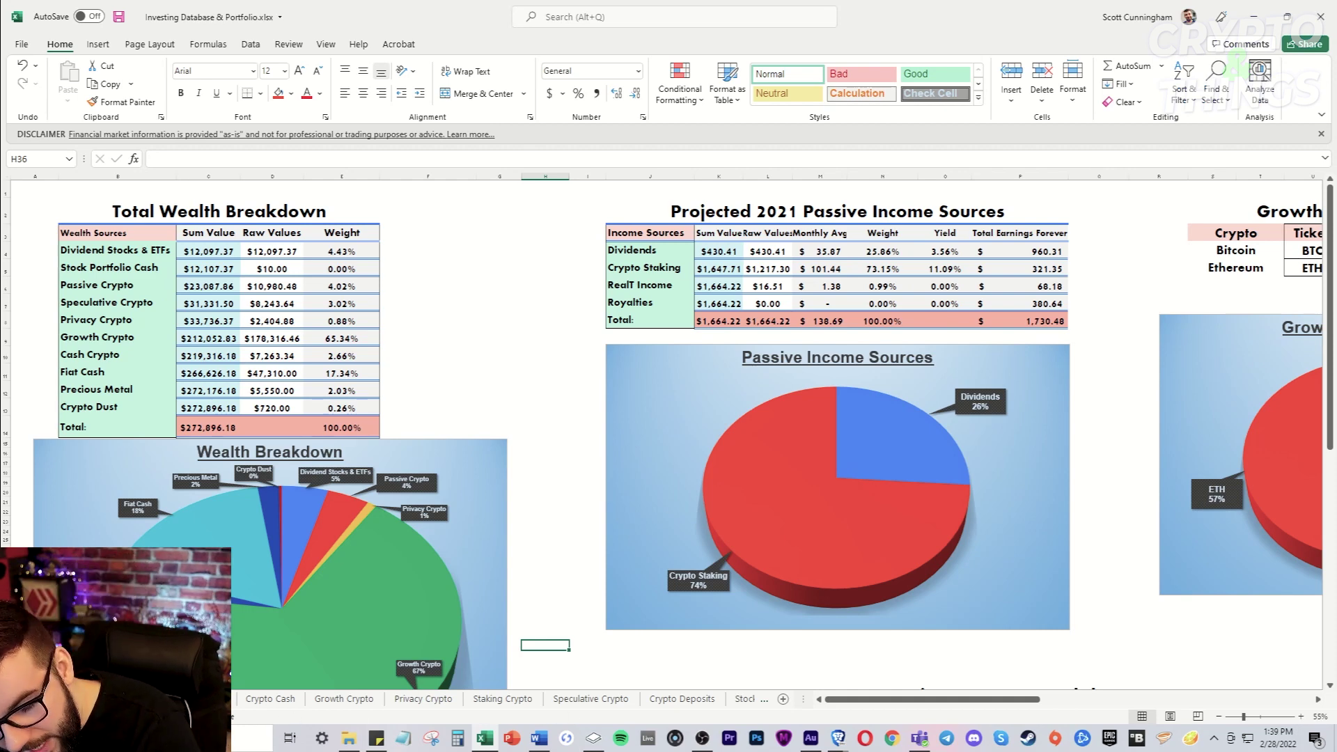
{"action": "left_click", "coordinate": [202, 698]}
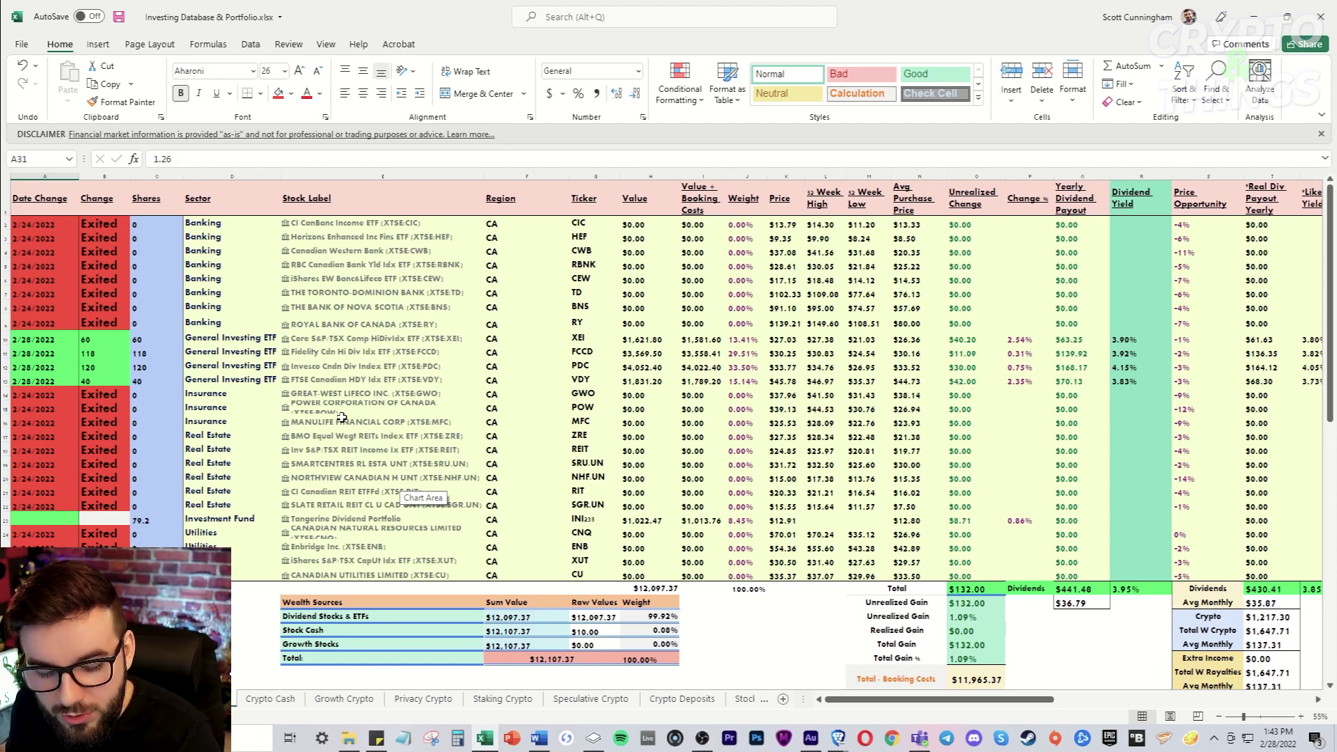
Step: Open the Crypto Cash sheet and examine its holdings, including the Binance USD row, and the Digital Cash Holdings chart
{"action": "left_click", "coordinate": [266, 699]}
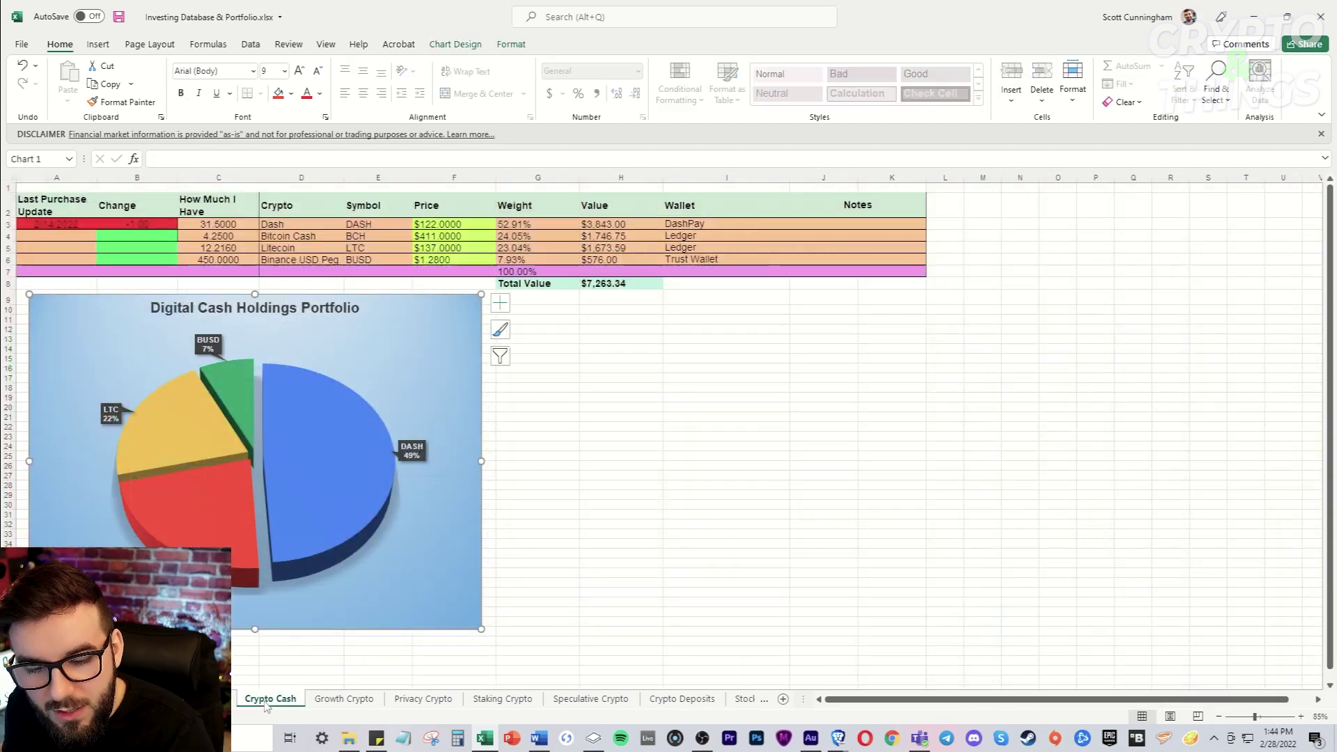
{"action": "left_click", "coordinate": [830, 398]}
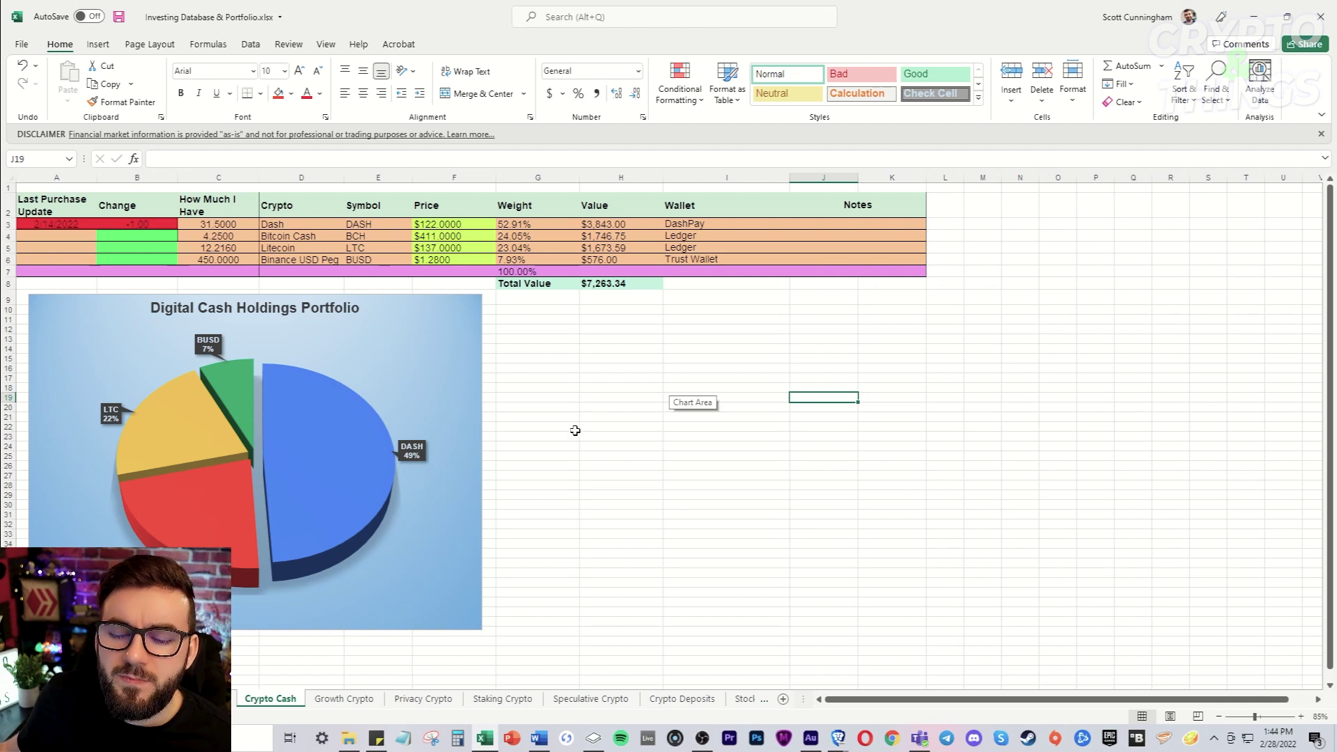
{"action": "left_click", "coordinate": [625, 348]}
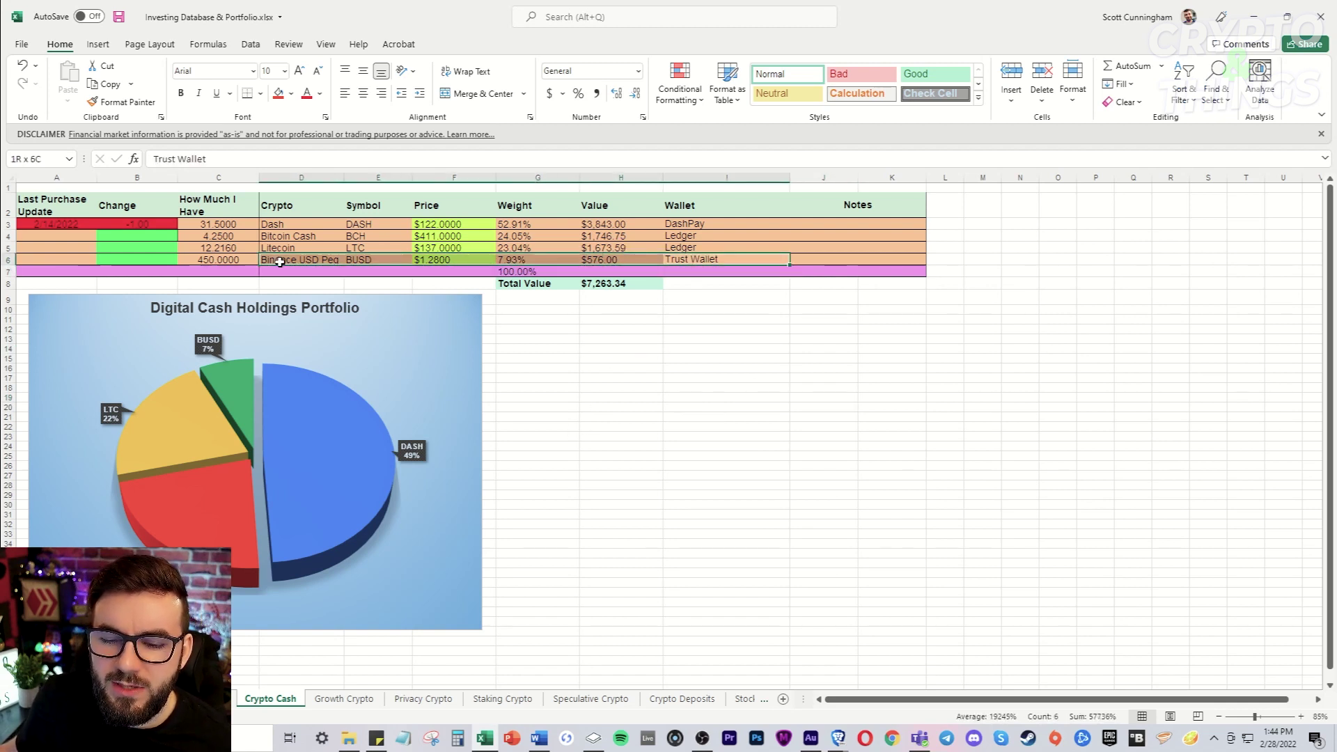
{"action": "left_click", "coordinate": [772, 426]}
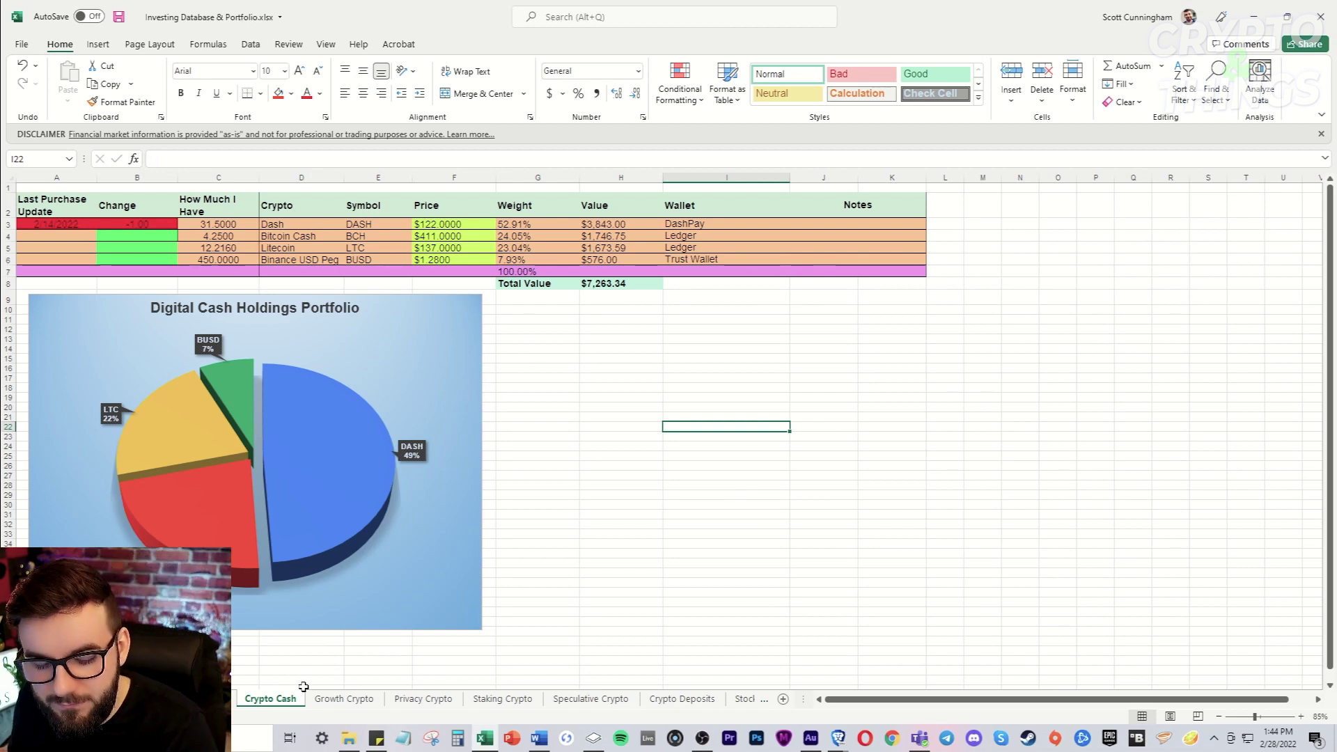
Step: Review the Bitcoin and Ethereum holdings in the Growth Crypto sheet and the holdings in the Privacy Crypto sheet
{"action": "left_click", "coordinate": [337, 702]}
{"action": "left_click", "coordinate": [603, 341]}
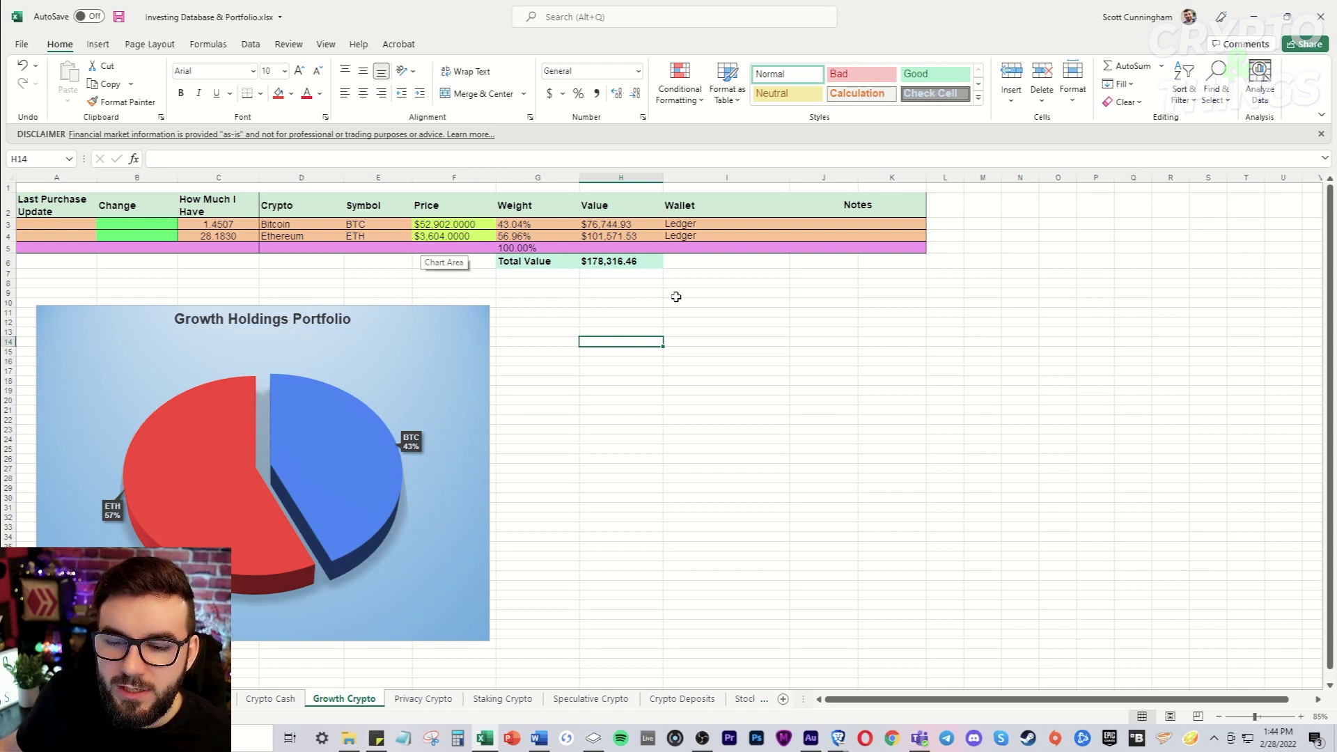
{"action": "left_click", "coordinate": [656, 380]}
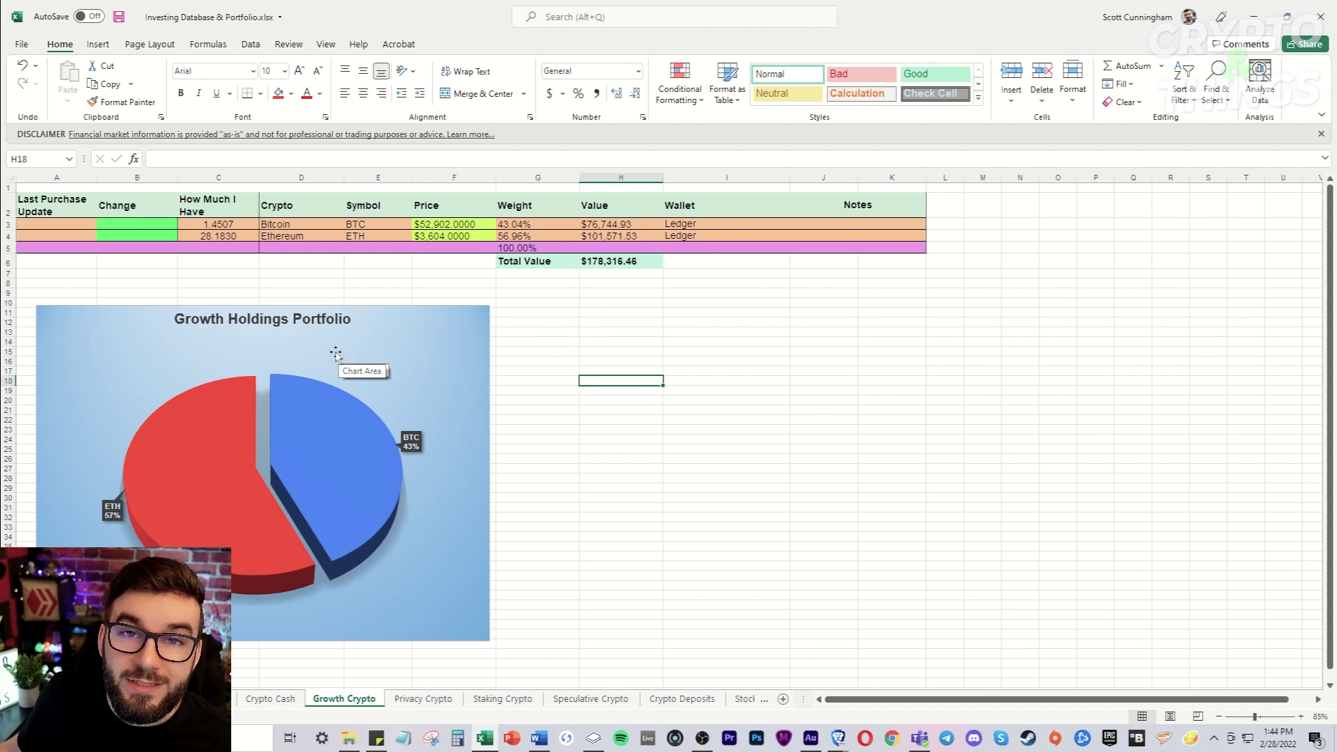
{"action": "left_click", "coordinate": [414, 705]}
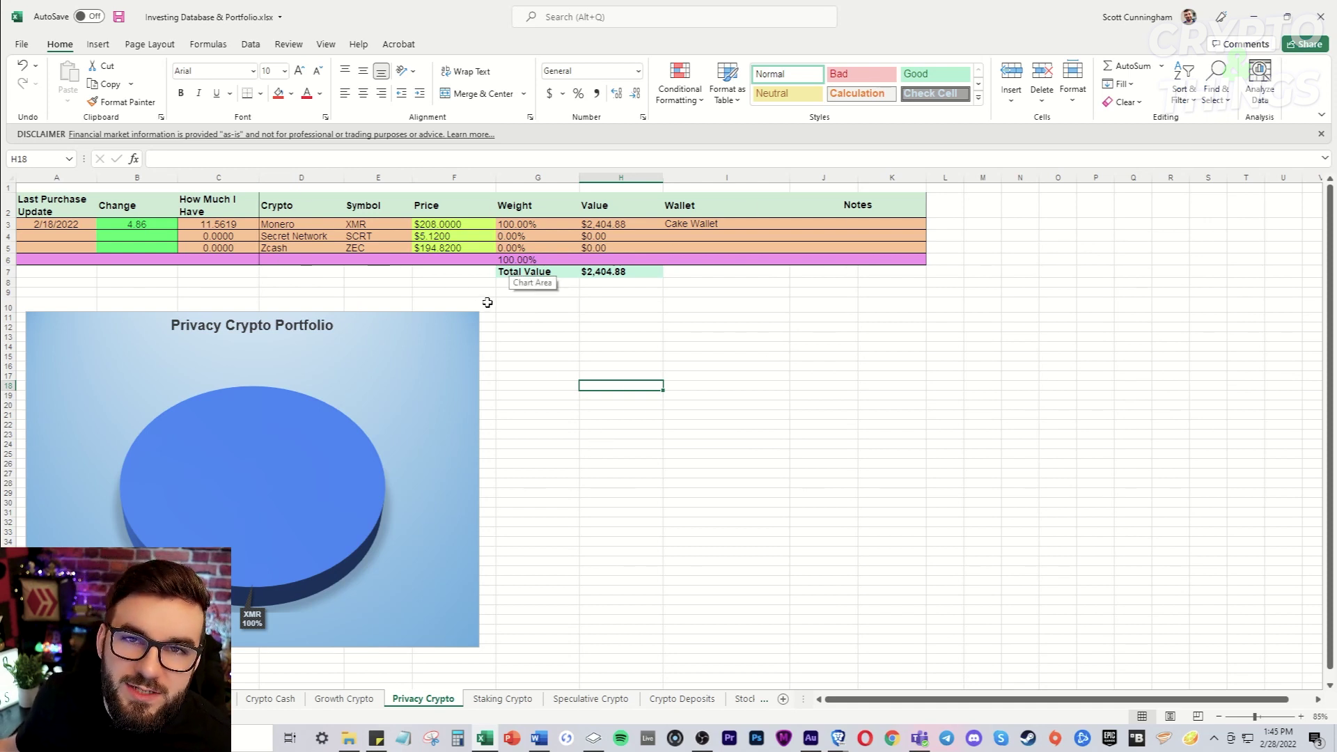
Step: Open the Staking Crypto sheet and inspect the monthly earnings tables per coin and the SUM formula in cell K43
{"action": "left_click", "coordinate": [509, 699]}
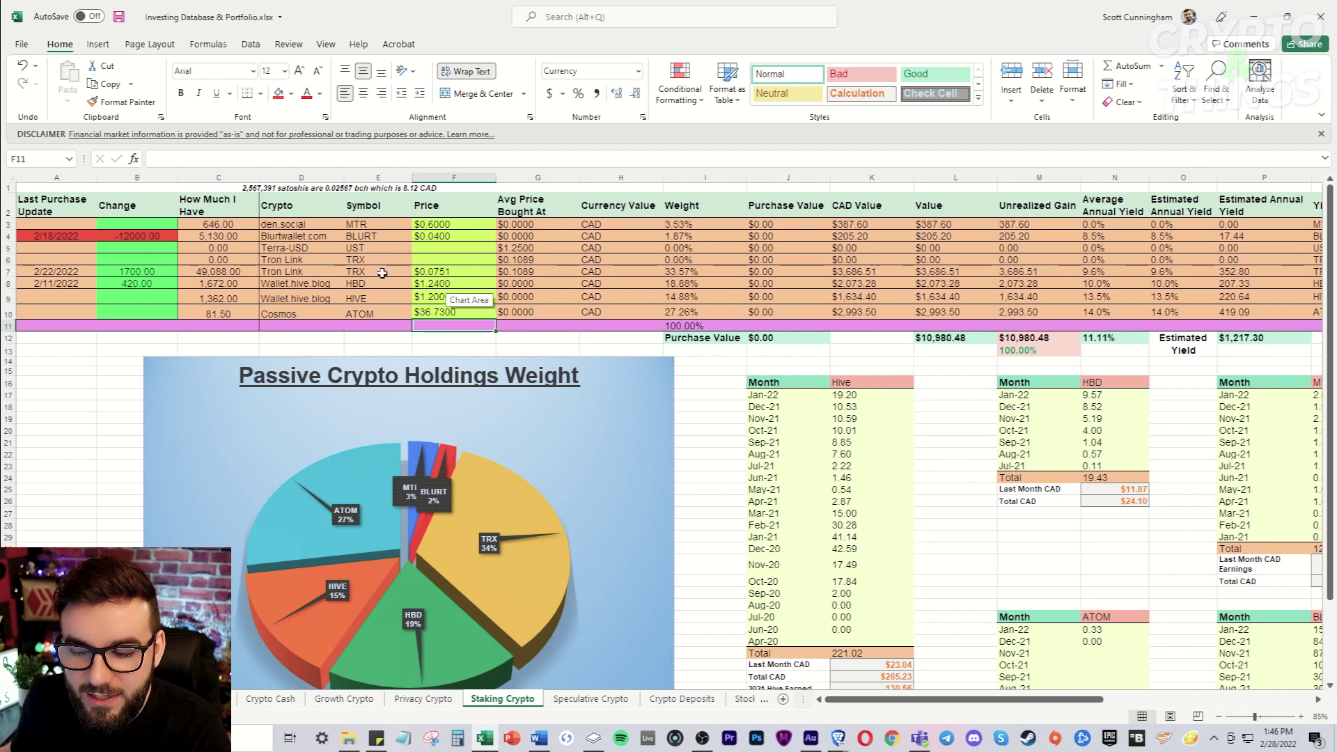
{"action": "scroll", "coordinate": [516, 353], "scroll_direction": "right", "scroll_amount": 6}
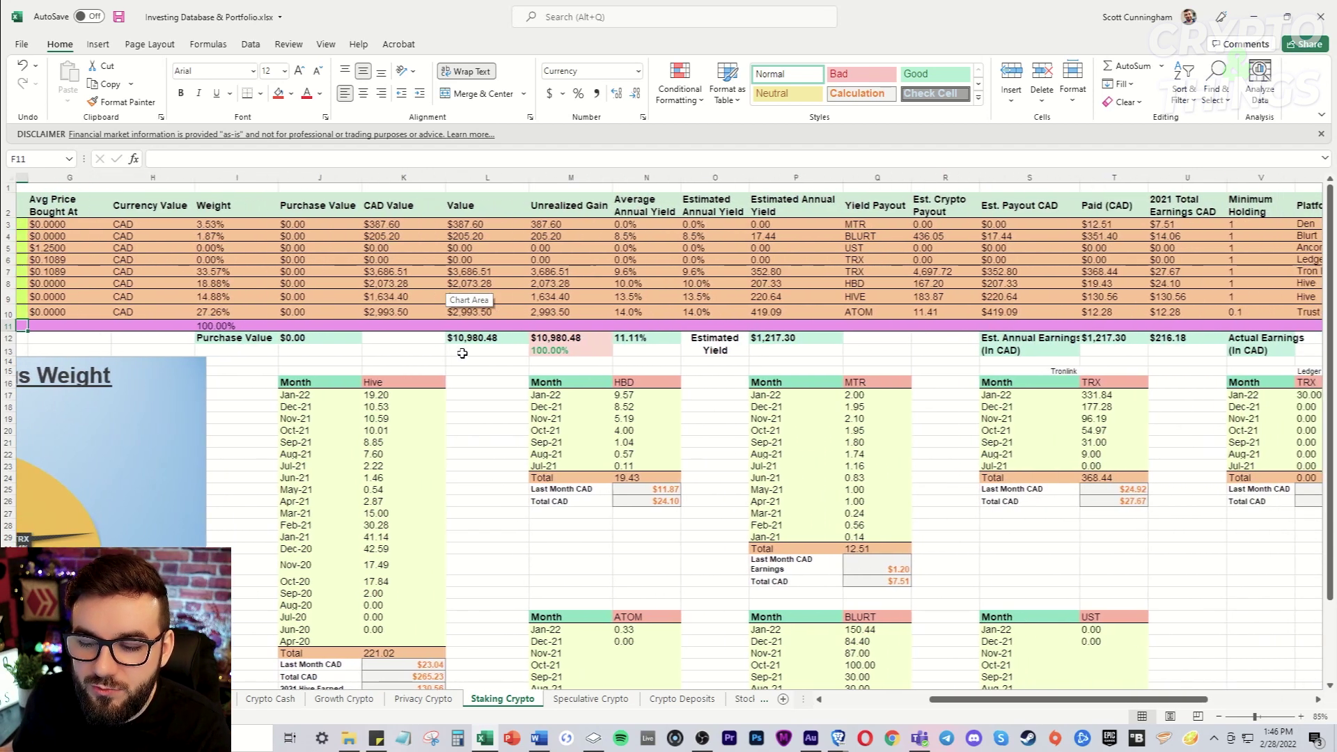
{"action": "scroll", "coordinate": [426, 364], "scroll_direction": "down", "scroll_amount": 4}
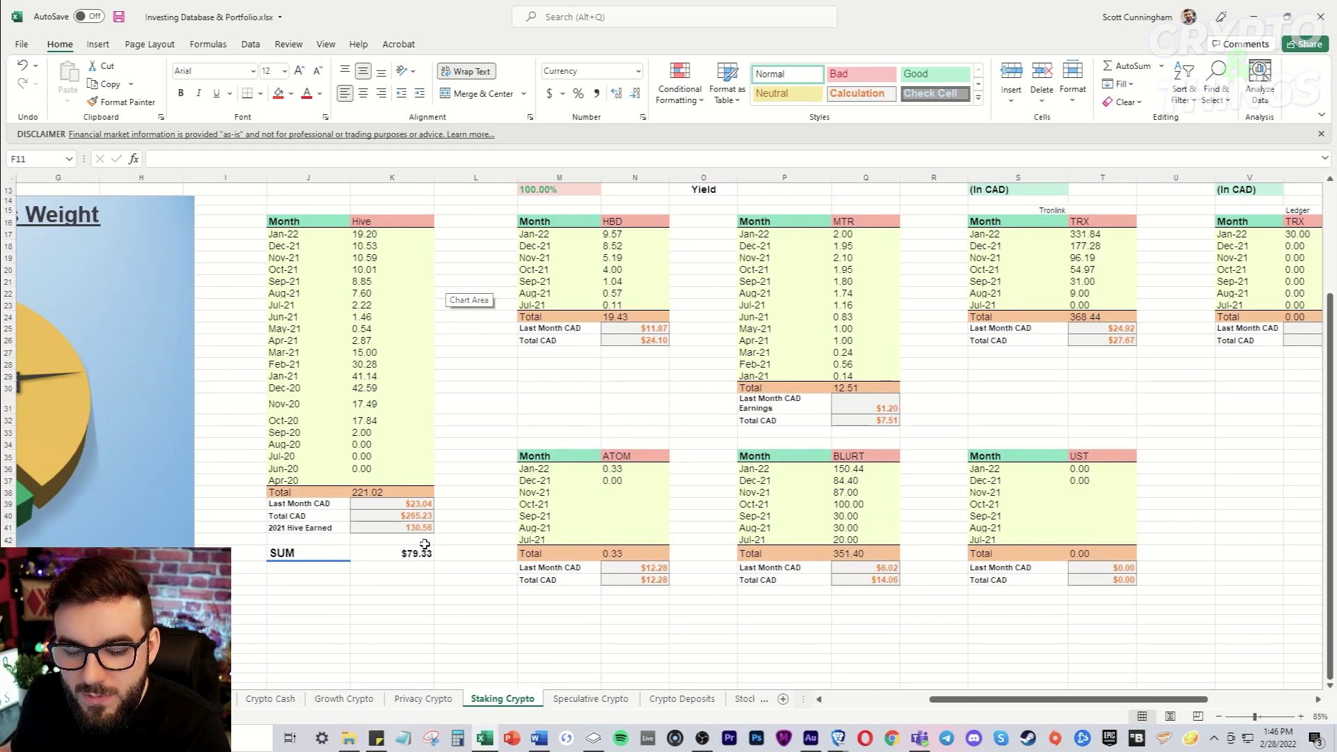
{"action": "left_click", "coordinate": [391, 555]}
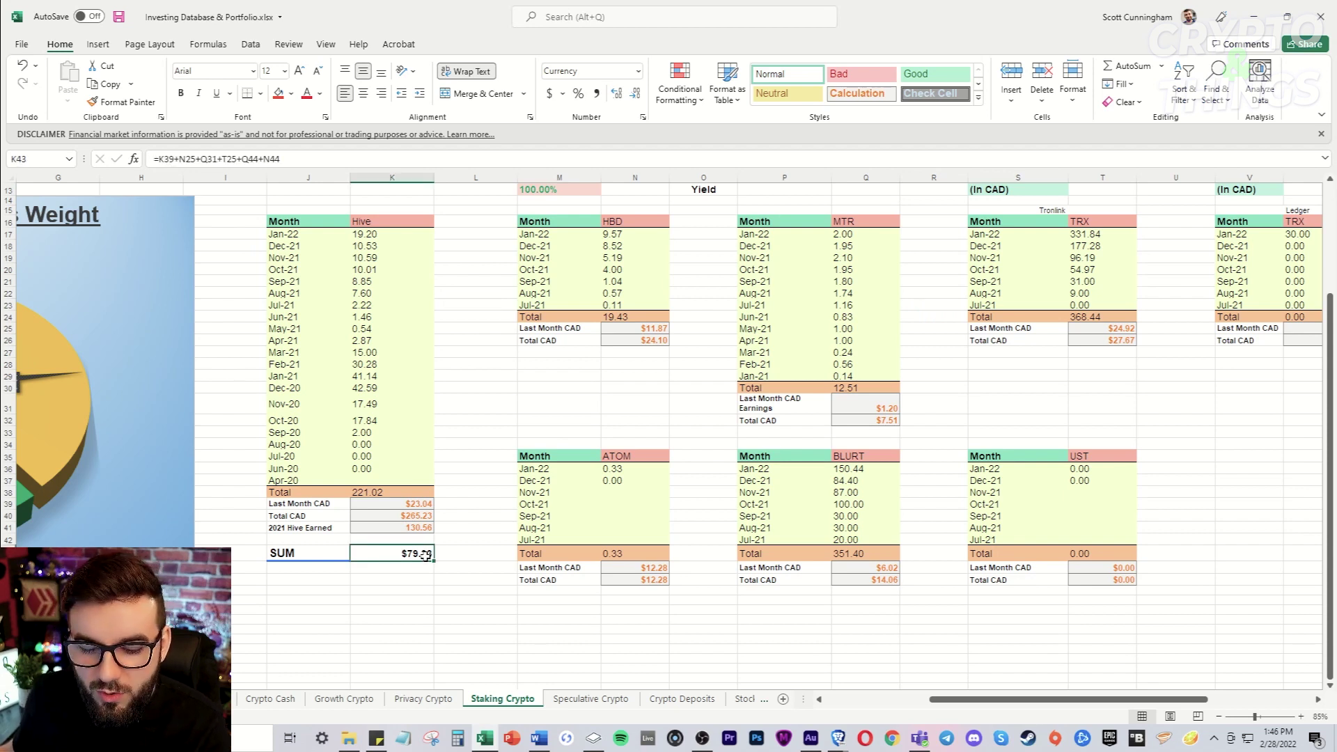
{"action": "left_click", "coordinate": [470, 540]}
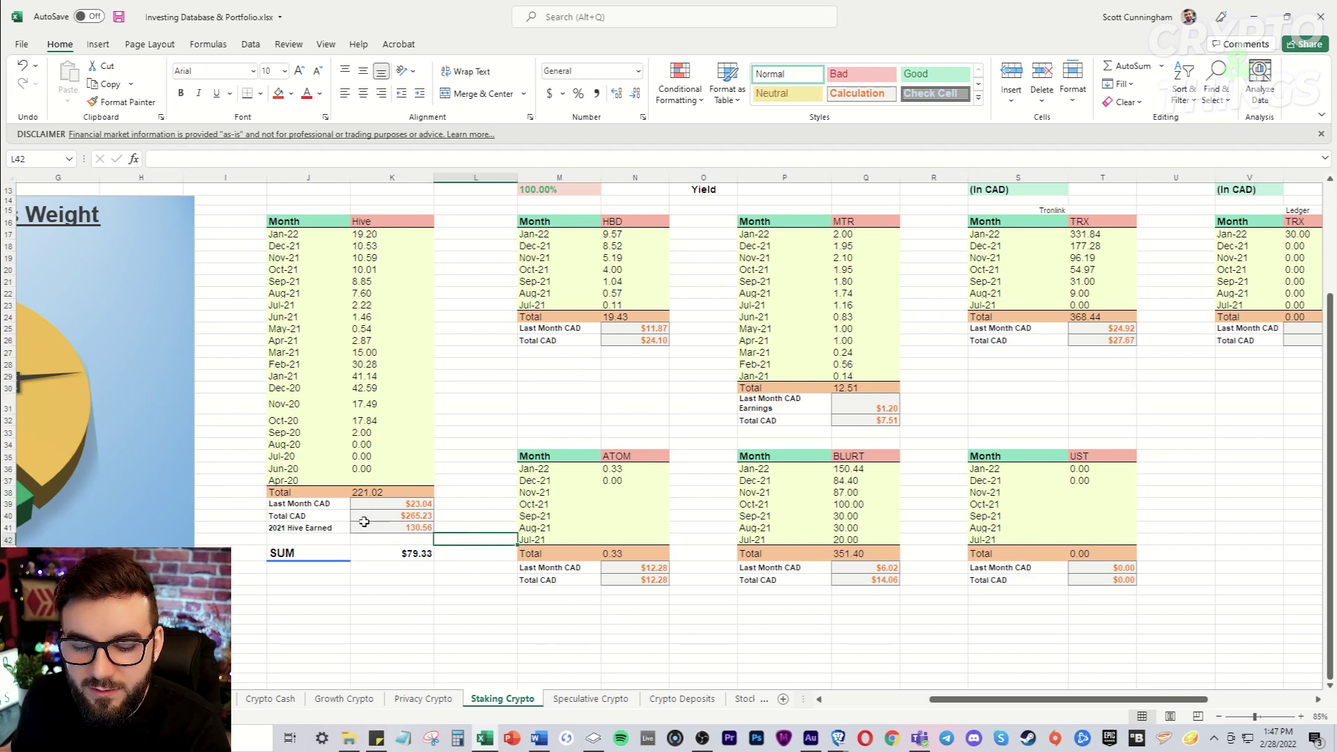
{"action": "scroll", "coordinate": [362, 522], "scroll_direction": "up", "scroll_amount": 4}
{"action": "scroll", "coordinate": [406, 612], "scroll_direction": "down", "scroll_amount": 5}
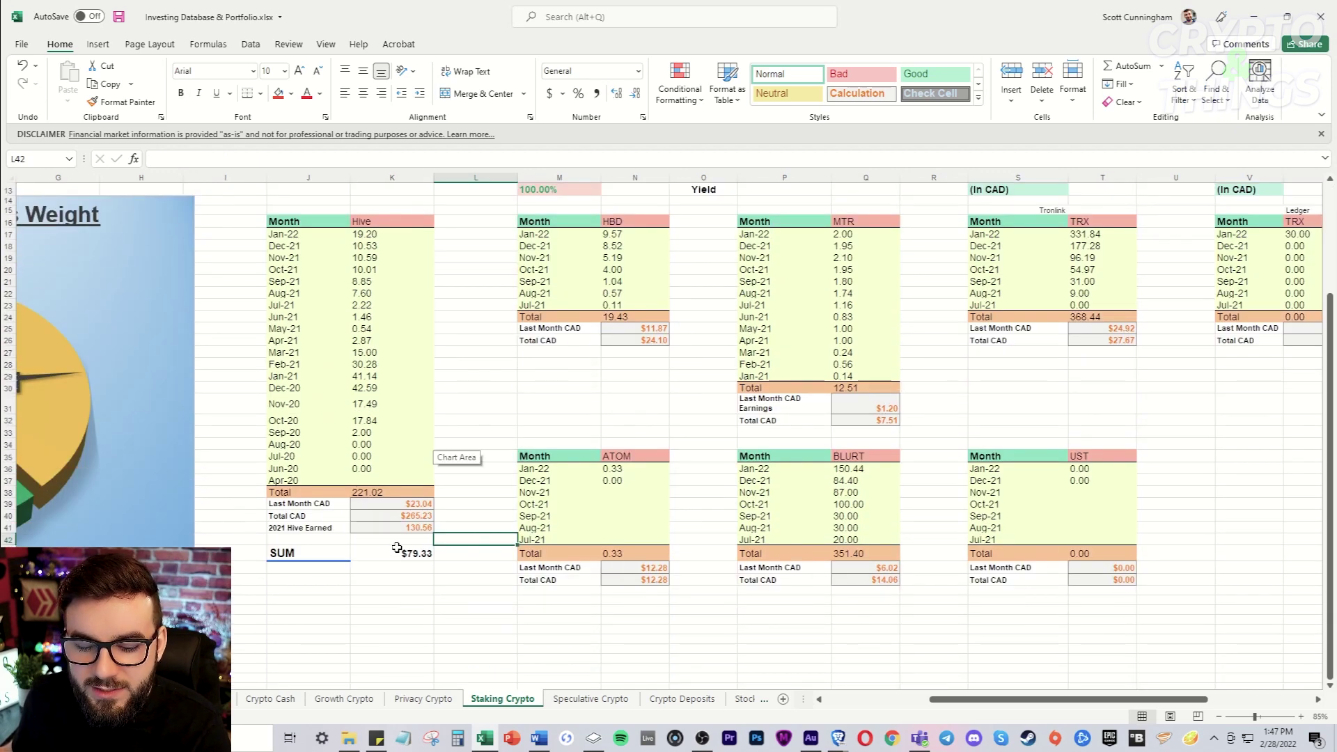
Step: Examine the monthly staking earnings tables for Hive, HBD, MTR and TRX, including the separate Tronlink and Ledger TRX tables
{"action": "scroll", "coordinate": [436, 418], "scroll_direction": "up", "scroll_amount": 4}
{"action": "left_click", "coordinate": [475, 384]}
{"action": "left_click", "coordinate": [475, 371]}
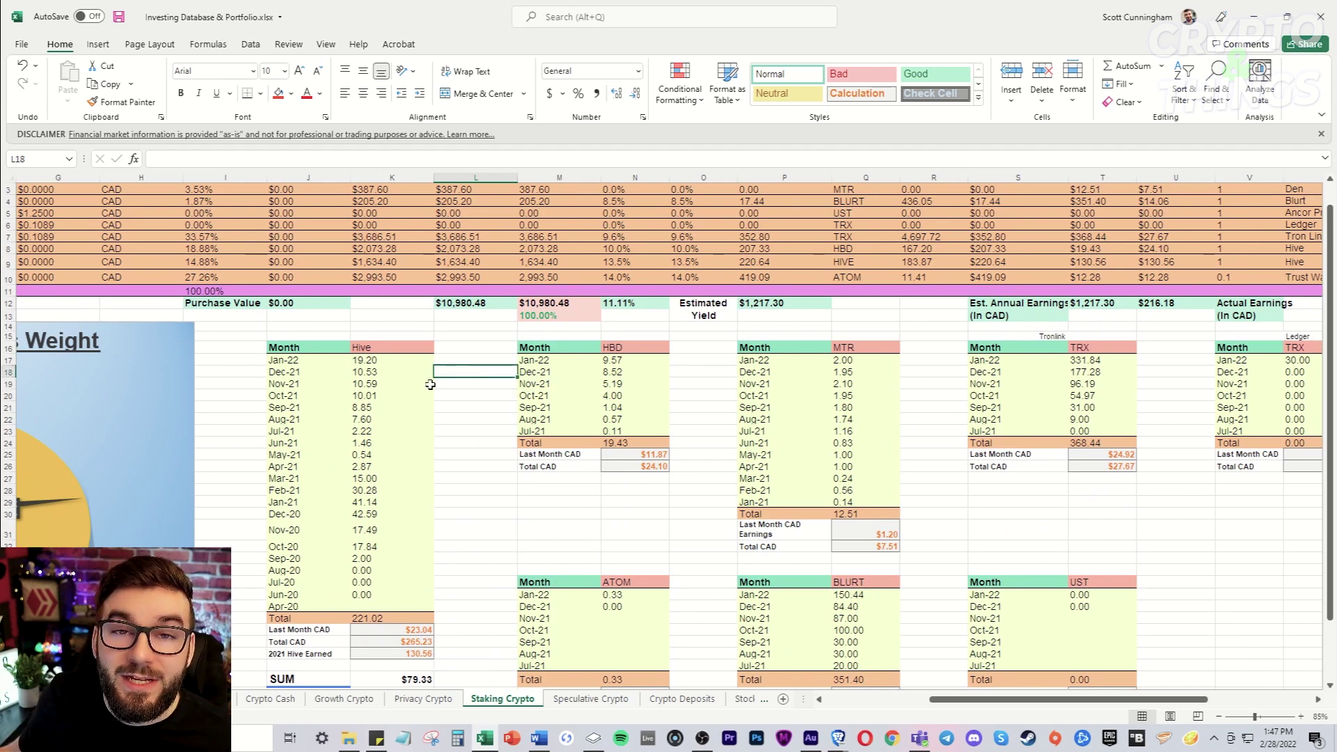
{"action": "scroll", "coordinate": [516, 396], "scroll_direction": "down", "scroll_amount": 1}
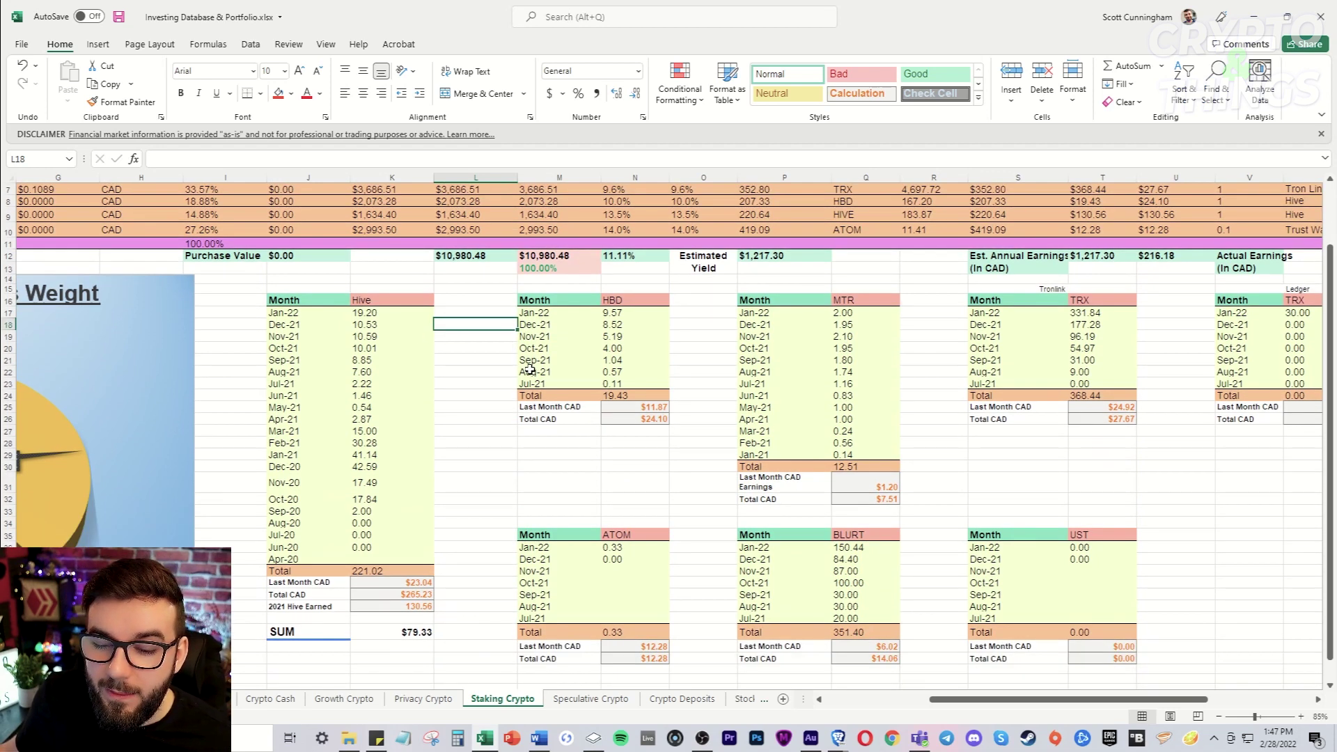
{"action": "scroll", "coordinate": [766, 359], "scroll_direction": "right", "scroll_amount": 2}
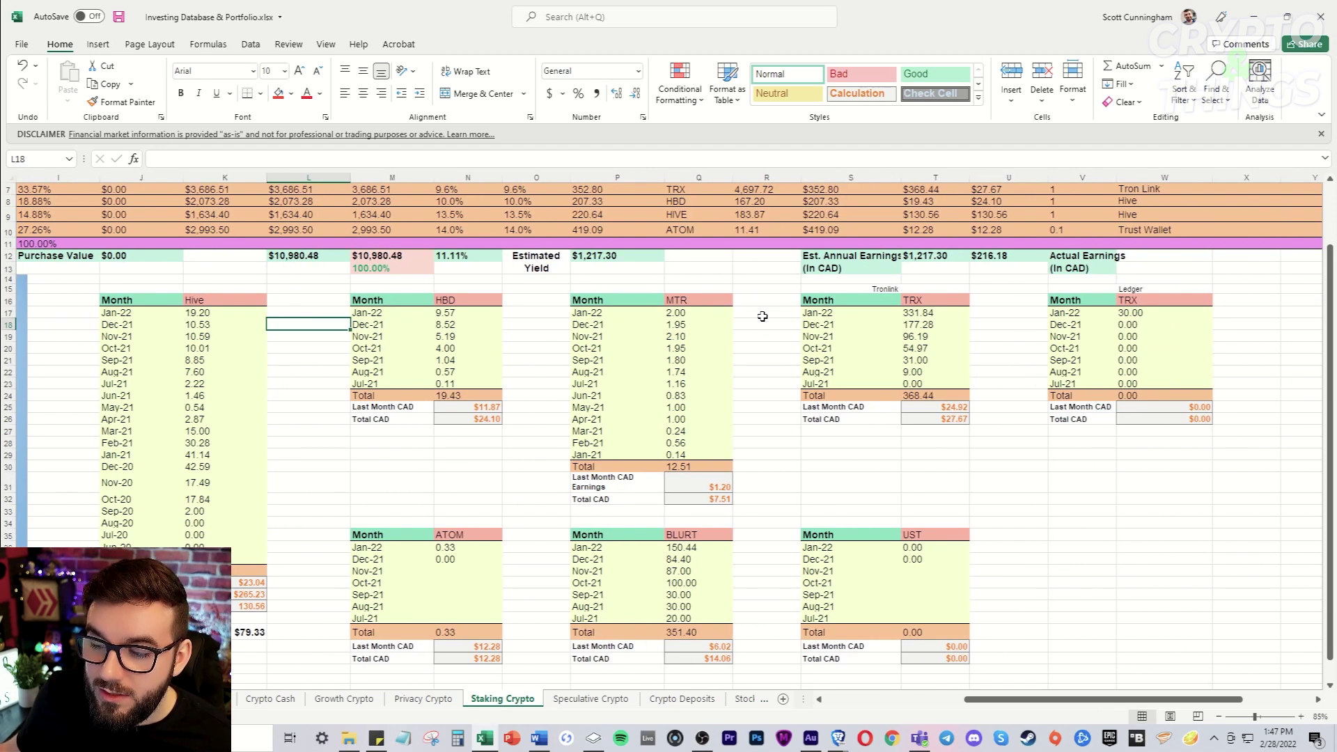
{"action": "scroll", "coordinate": [858, 297], "scroll_direction": "left", "scroll_amount": 2}
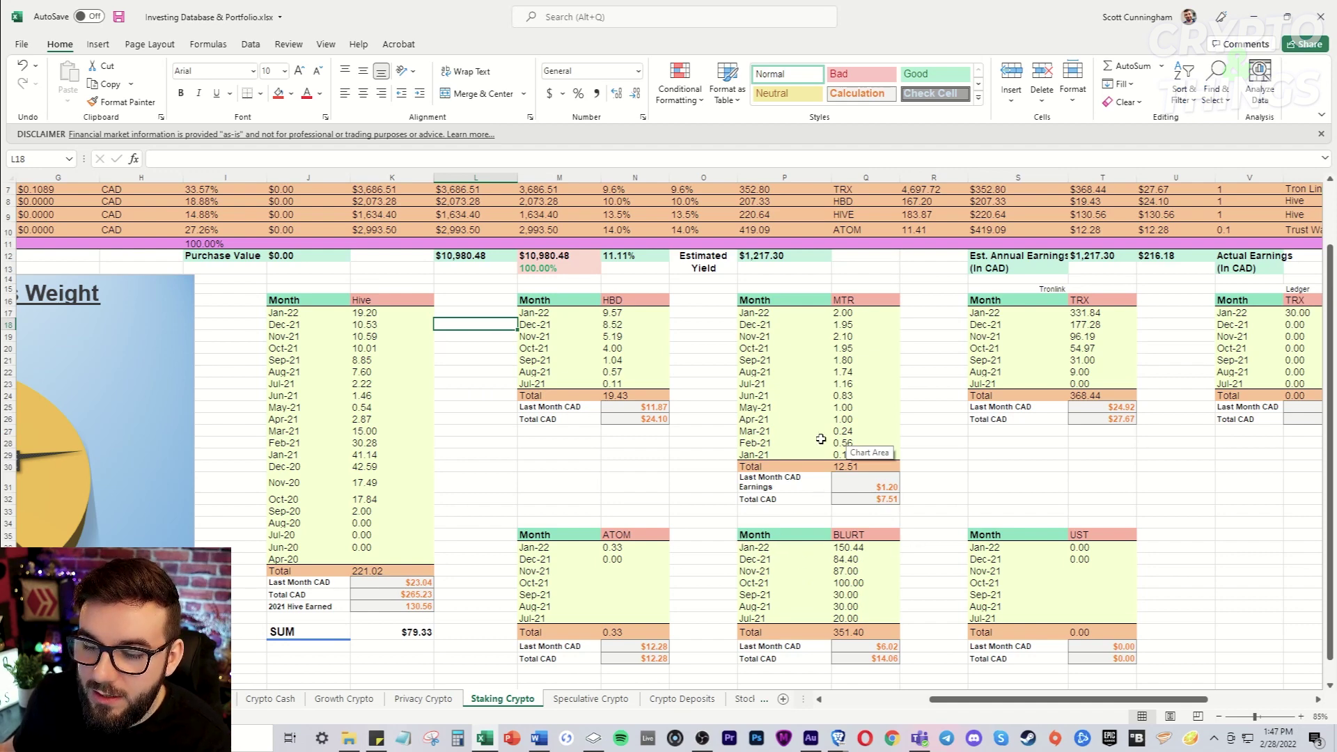
{"action": "scroll", "coordinate": [821, 439], "scroll_direction": "right", "scroll_amount": 2}
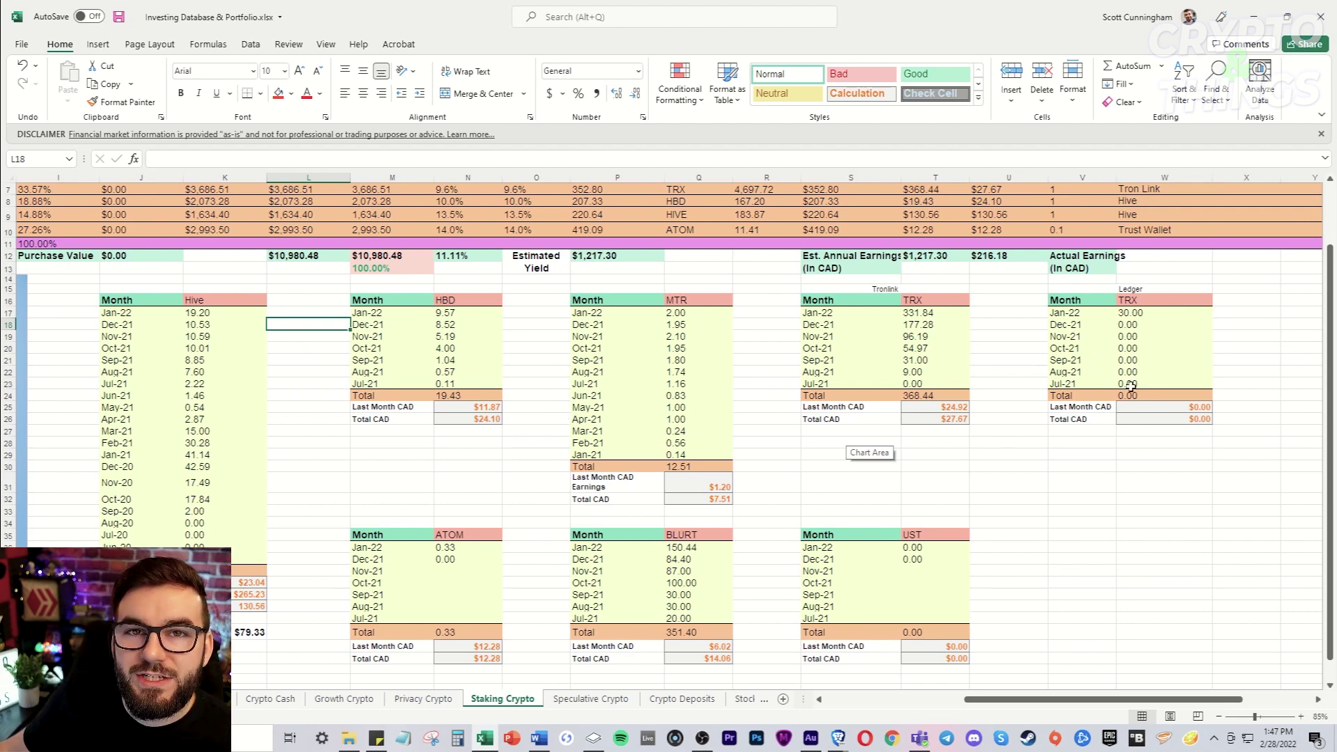
{"action": "scroll", "coordinate": [1034, 365], "scroll_direction": "left", "scroll_amount": 3}
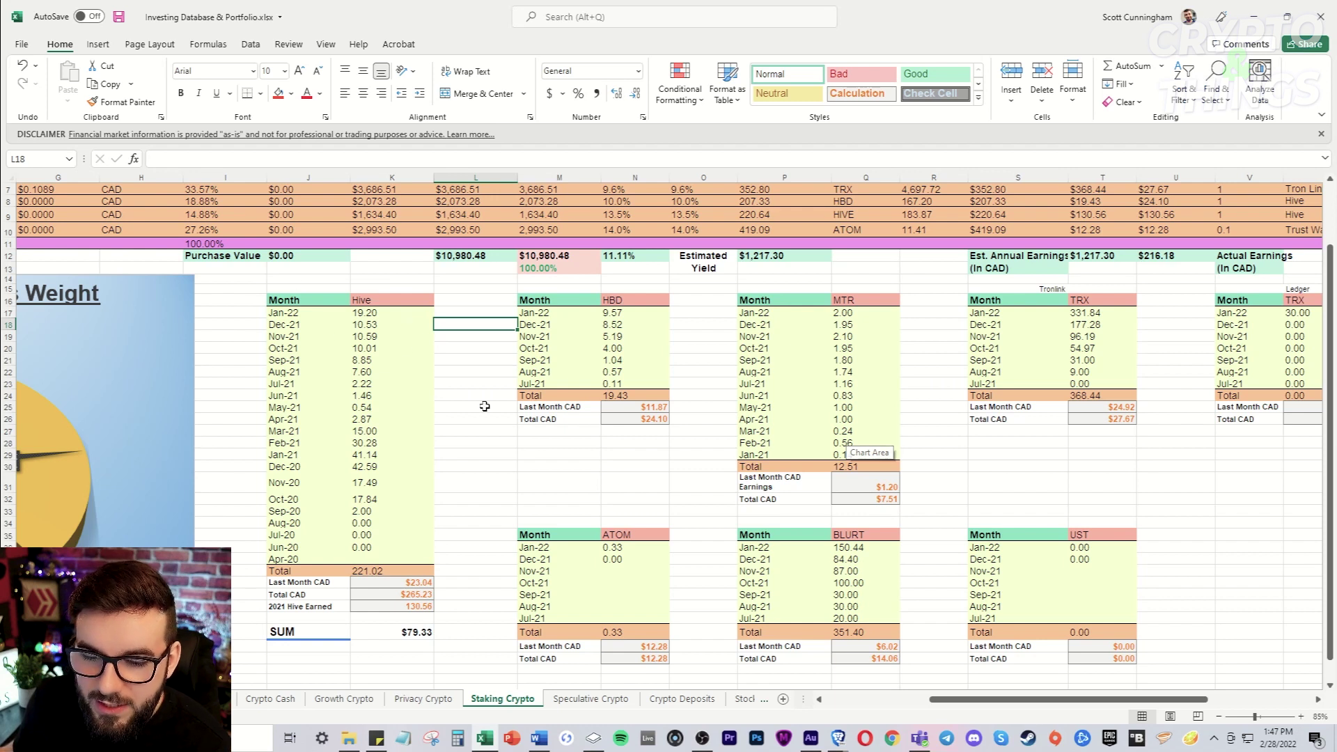
Step: Select the ATOM monthly entries in M36:N42 for inspection, and review the surrounding earnings tables and the staking yield summary rows
{"action": "left_click_drag", "start_coordinate": [535, 548], "coordinate": [615, 618]}
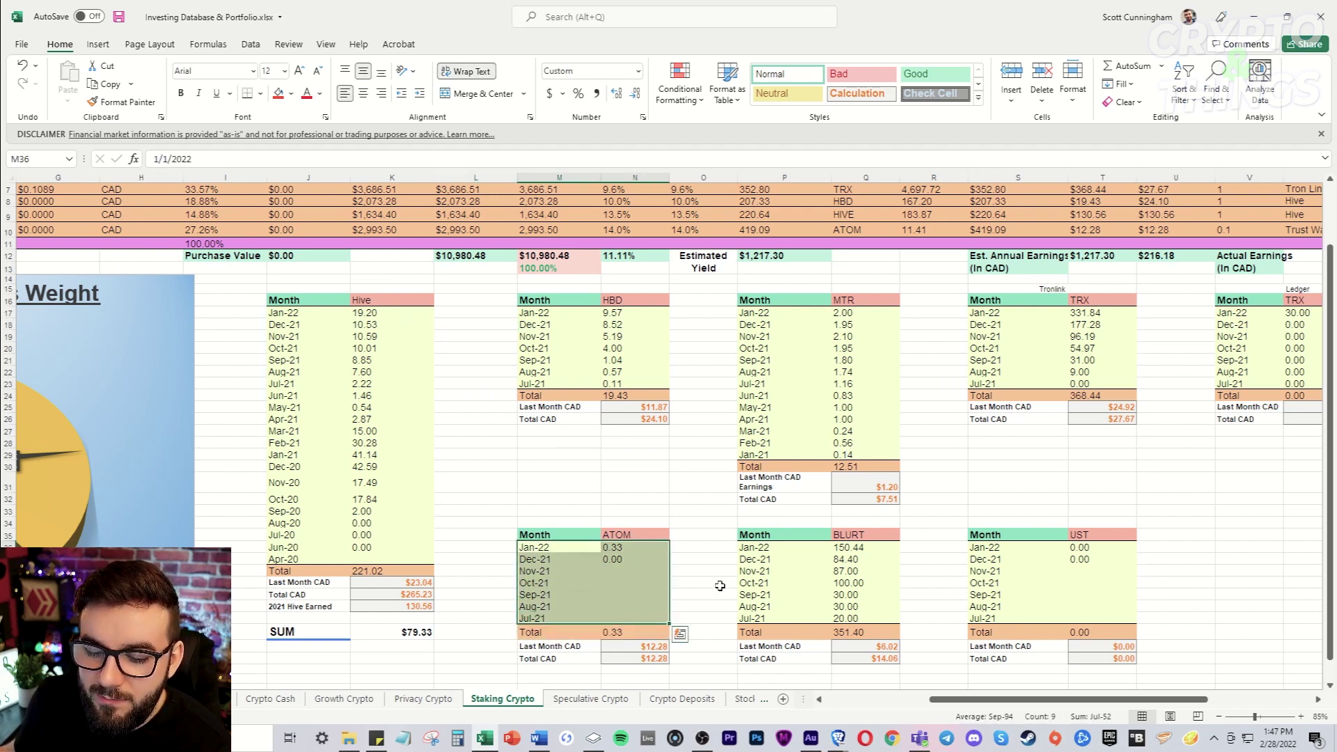
{"action": "left_click", "coordinate": [704, 584]}
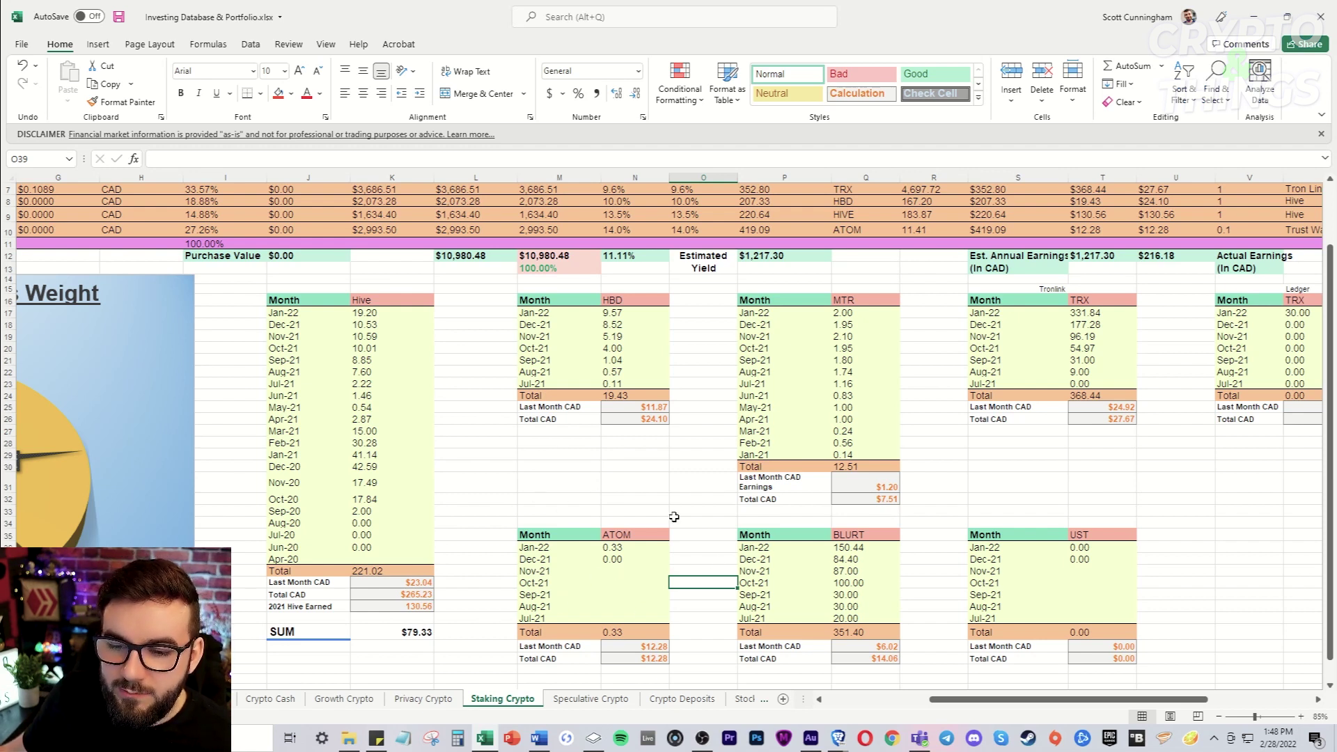
{"action": "left_click_drag", "start_coordinate": [499, 280], "coordinate": [671, 487]}
{"action": "left_click", "coordinate": [672, 488]}
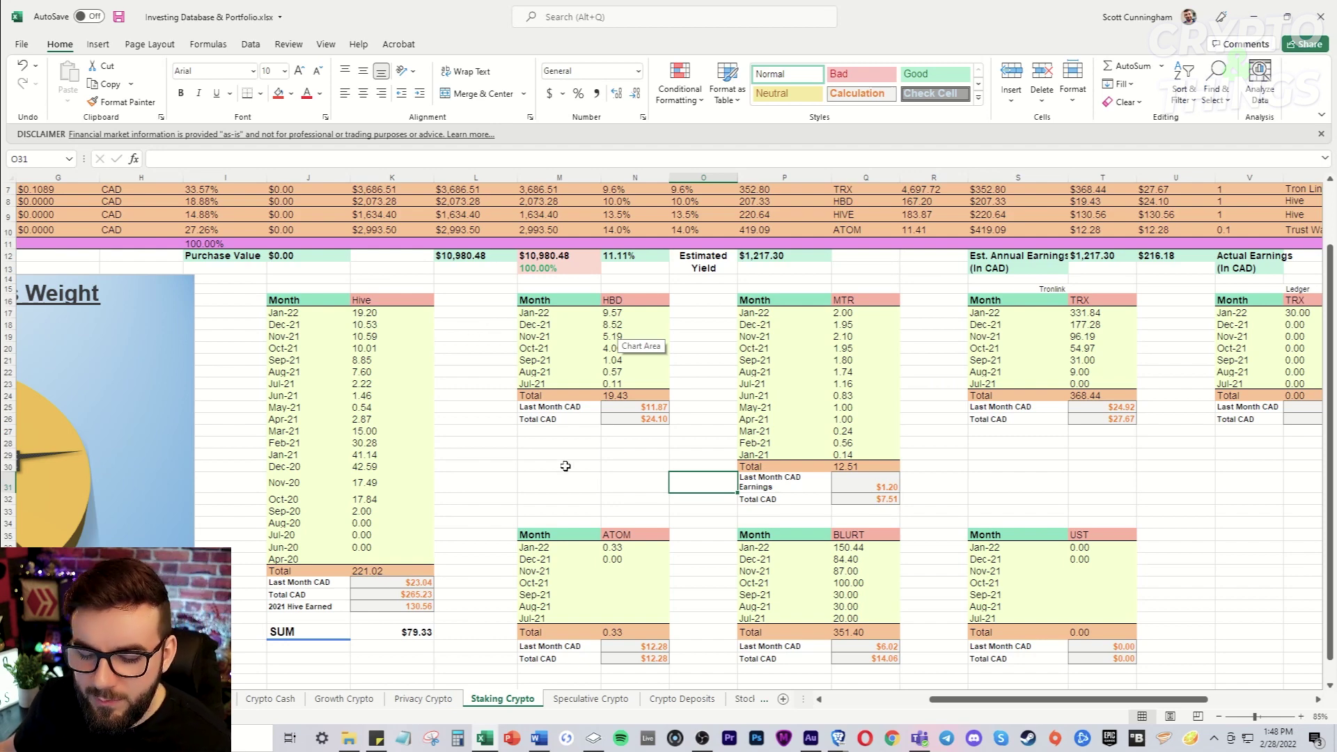
{"action": "scroll", "coordinate": [596, 441], "scroll_direction": "down", "scroll_amount": 1}
{"action": "scroll", "coordinate": [600, 447], "scroll_direction": "up", "scroll_amount": 3}
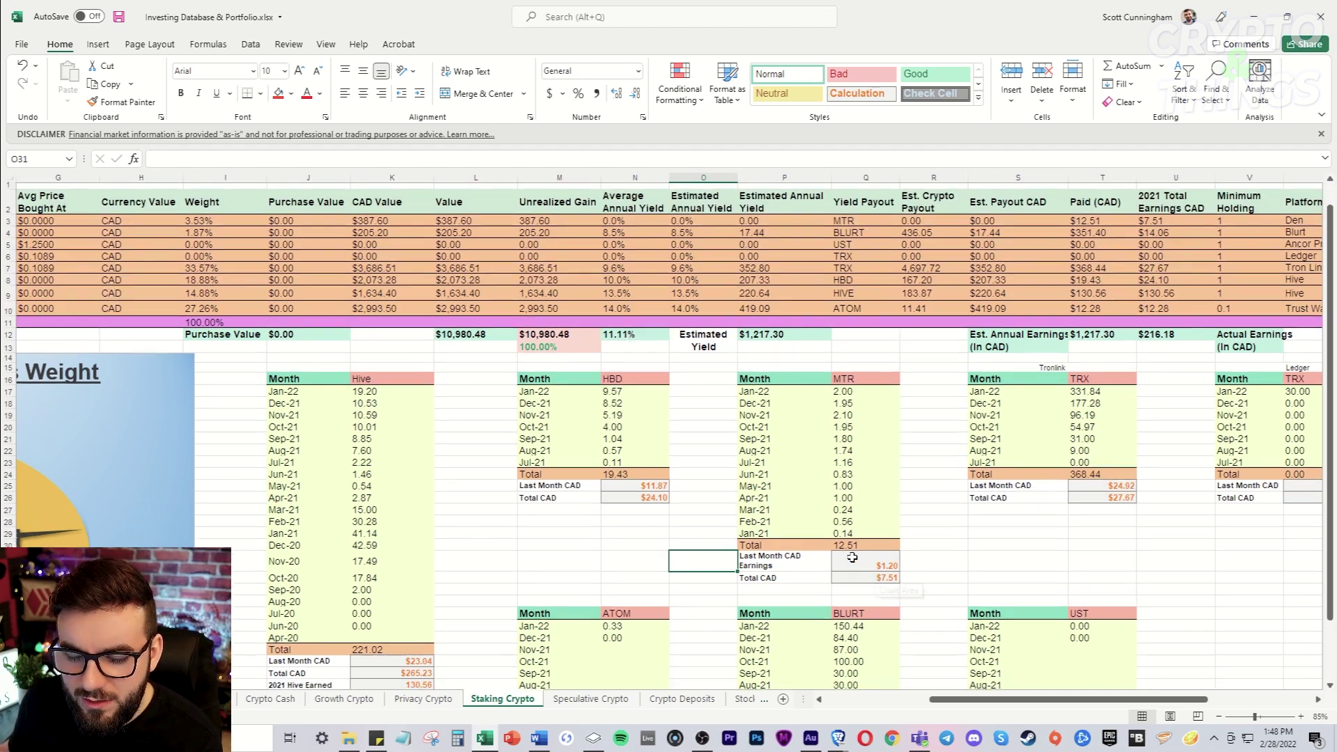
{"action": "scroll", "coordinate": [592, 669], "scroll_direction": "down", "scroll_amount": 2}
Step: Open the Speculative Crypto sheet and inspect its holdings, checking the Terra and THORChain prices in cells F3 and F4
{"action": "left_click", "coordinate": [590, 698]}
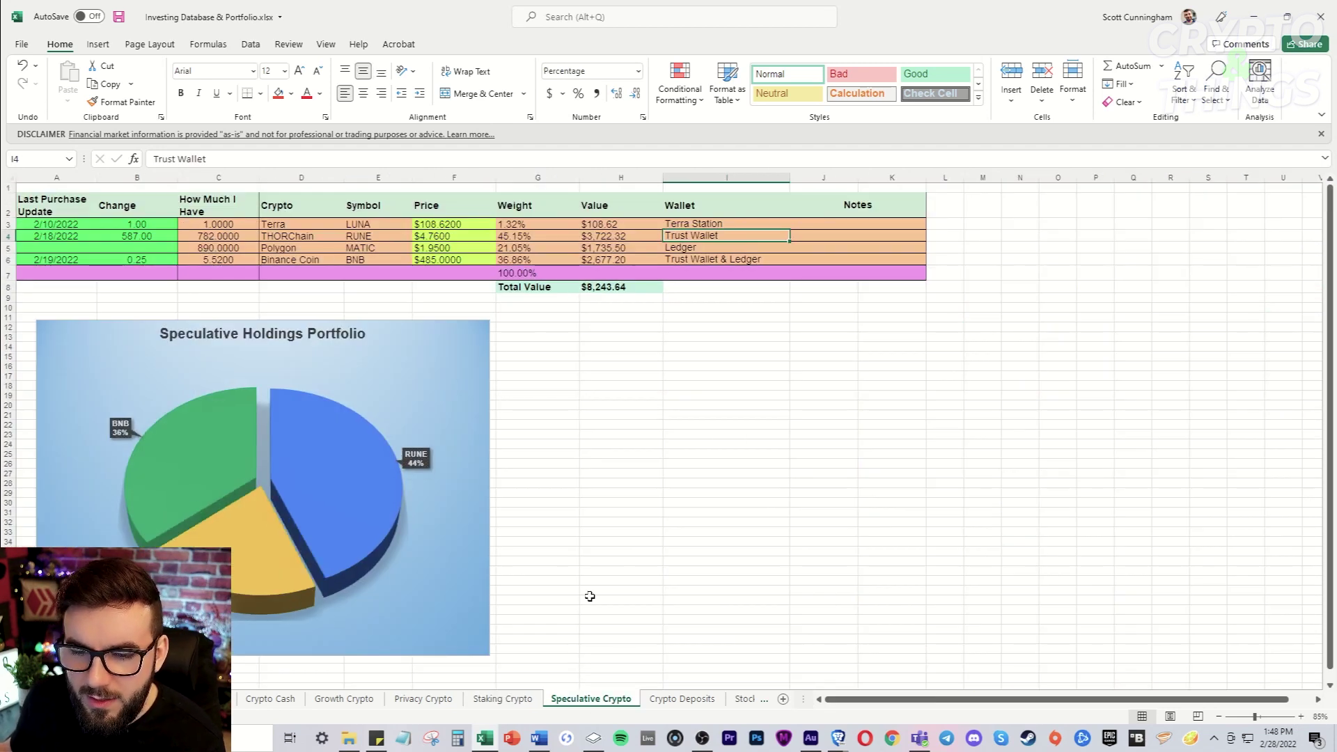
{"action": "left_click", "coordinate": [689, 406]}
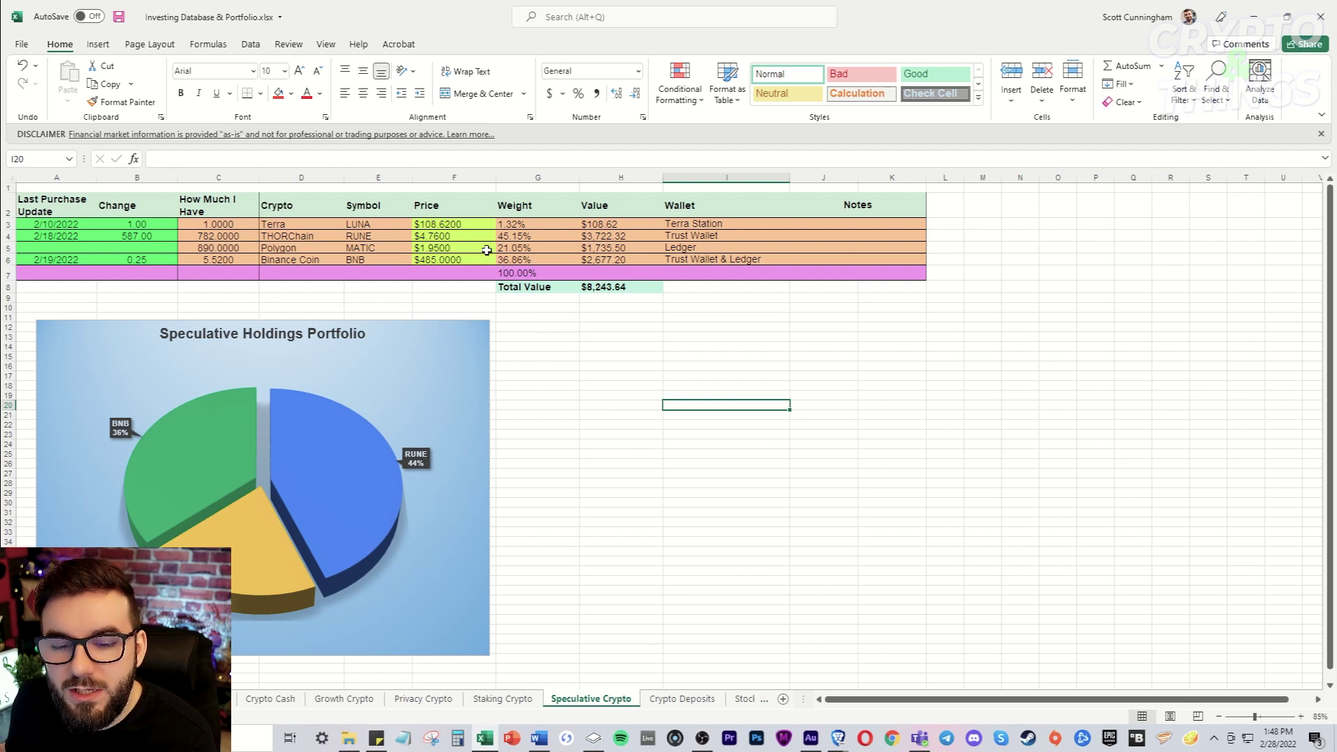
{"action": "left_click", "coordinate": [453, 224]}
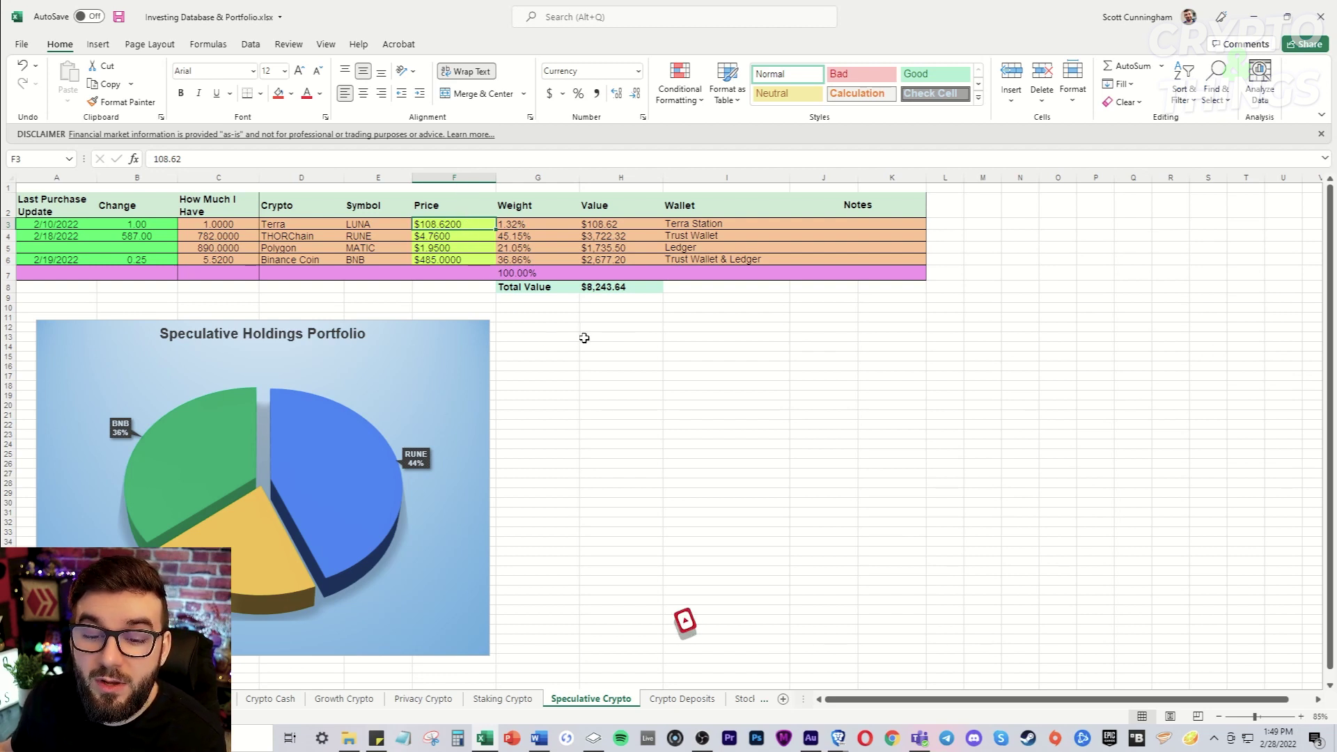
{"action": "left_click", "coordinate": [592, 375]}
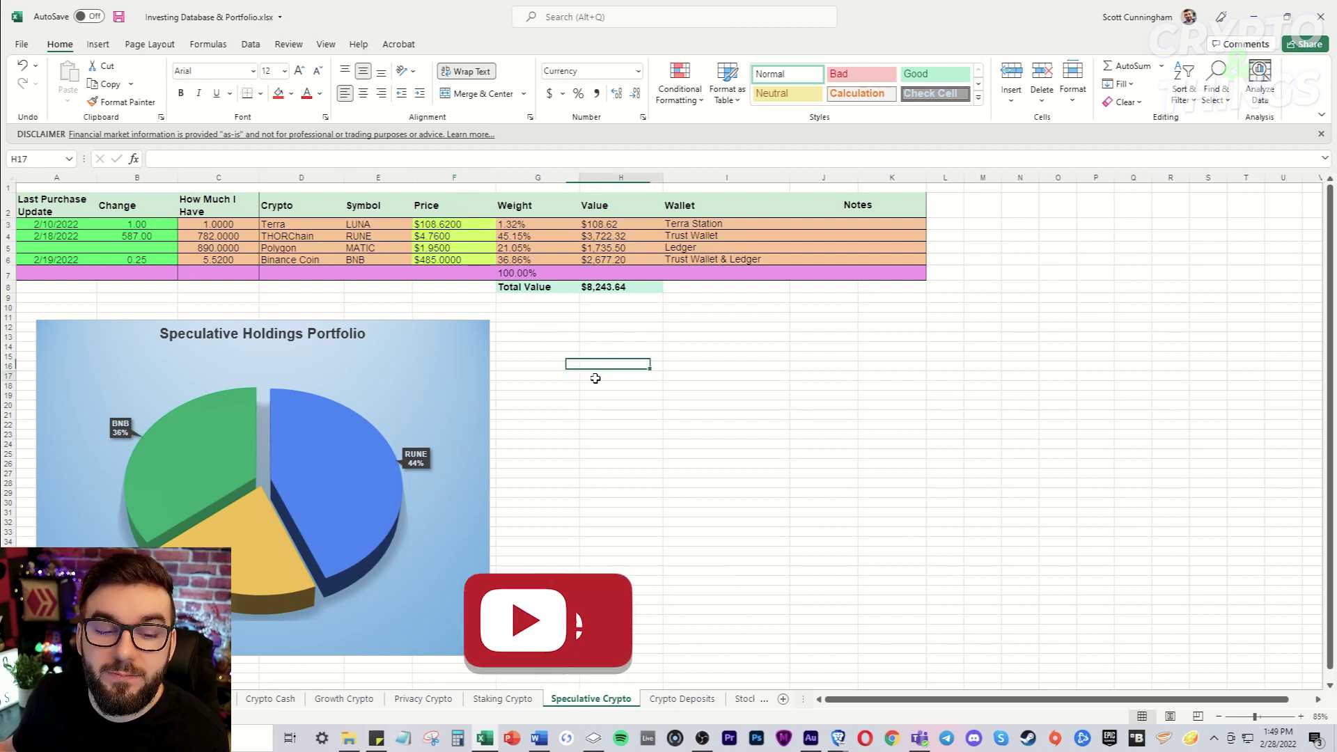
{"action": "left_click", "coordinate": [422, 239]}
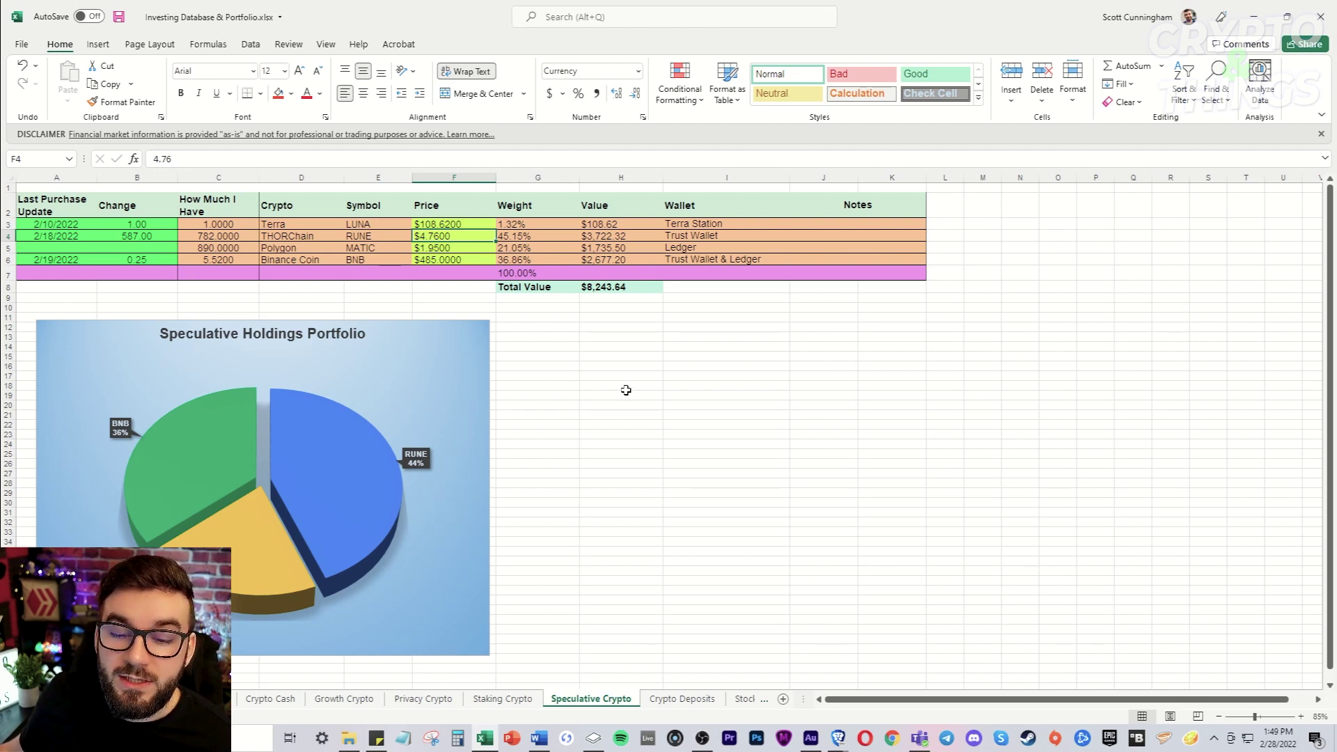
{"action": "left_click", "coordinate": [628, 365]}
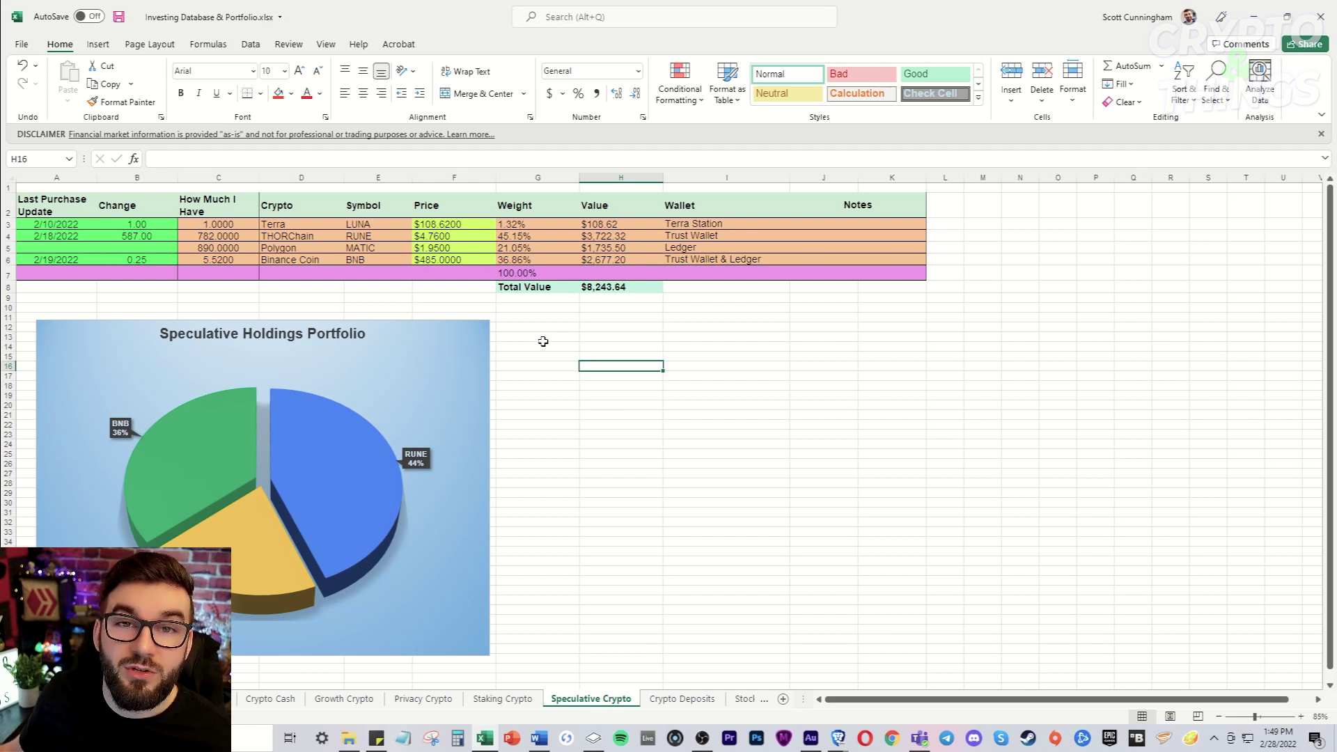
{"action": "left_click", "coordinate": [460, 224]}
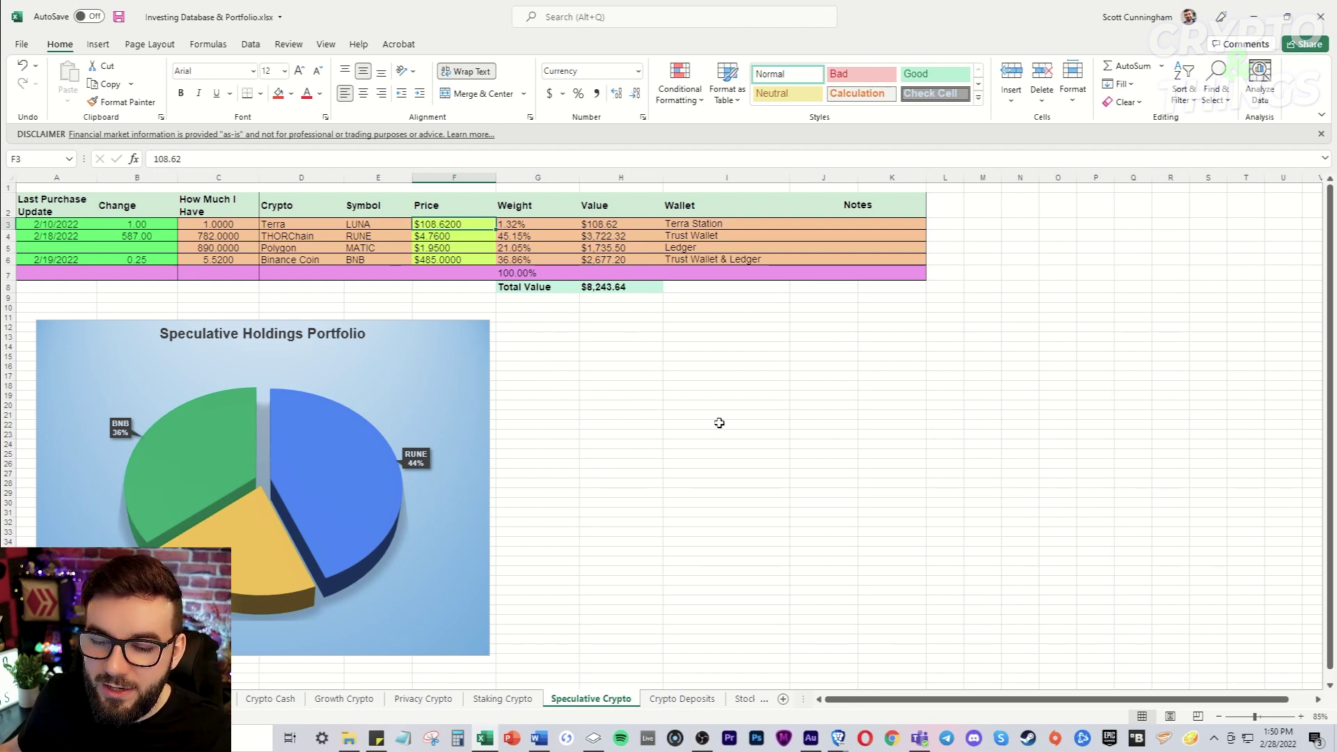
{"action": "left_click", "coordinate": [766, 403]}
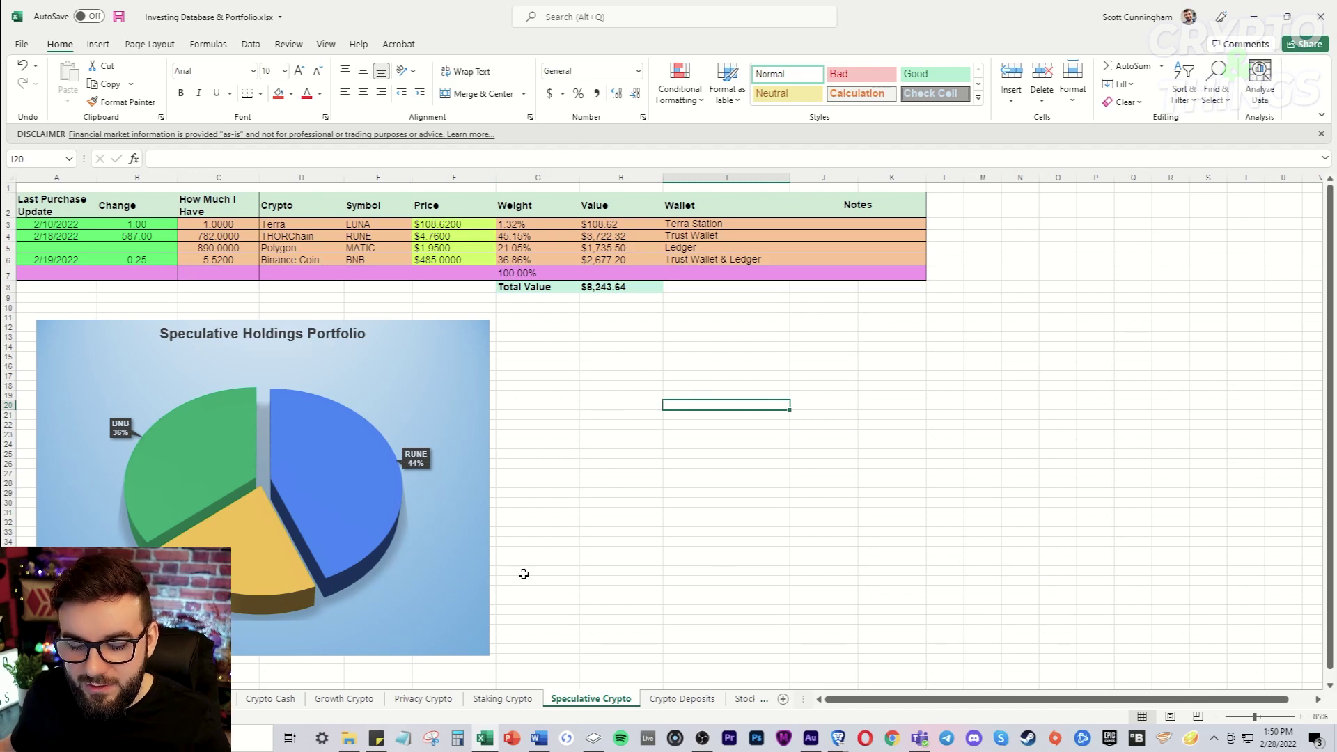